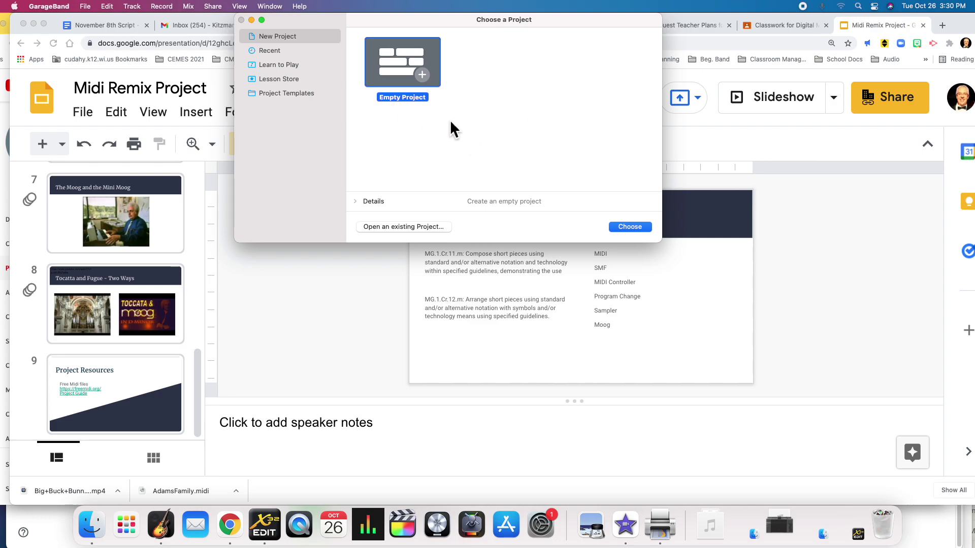
Create an empty project with one Classic Electric Piano software instrument track and hide Smart Controls
left_click(630, 227)
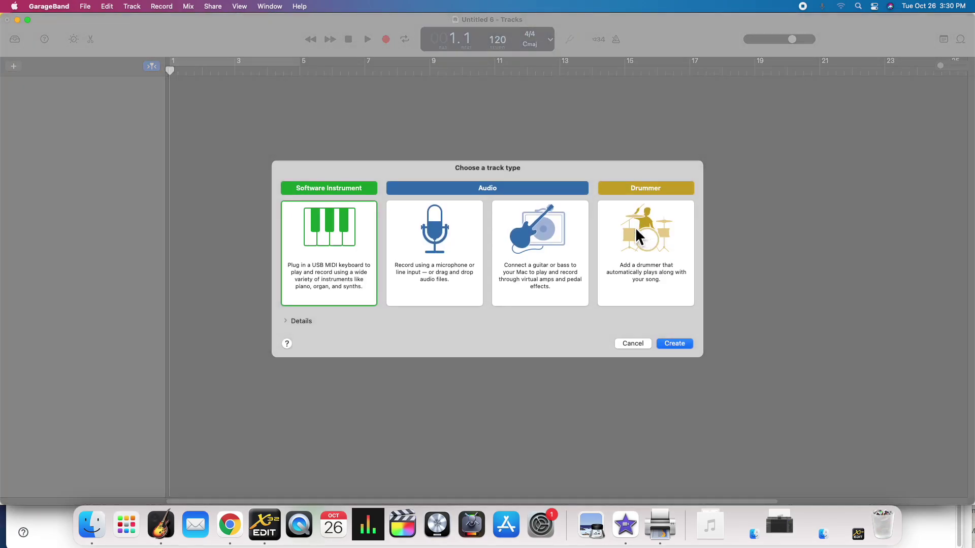
left_click(671, 344)
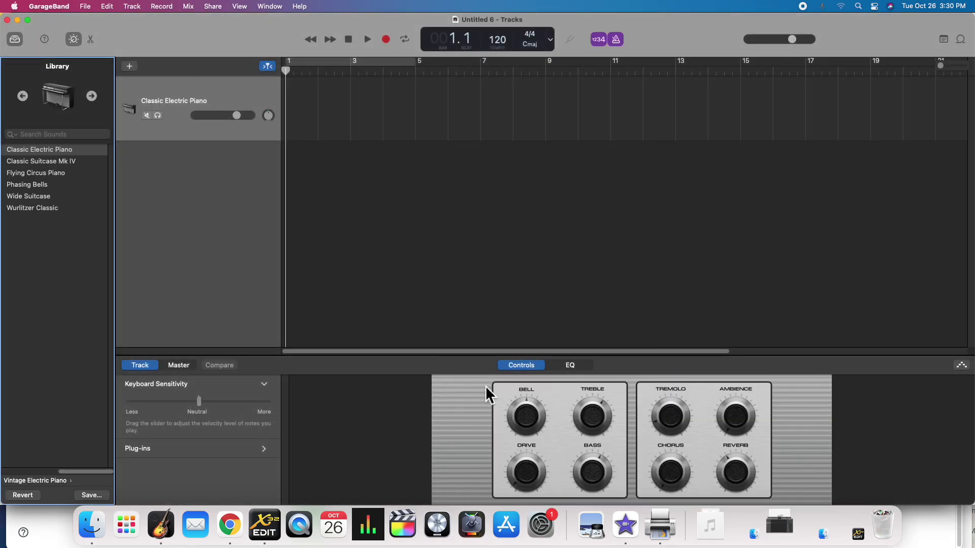
left_click_drag(494, 358, 491, 472)
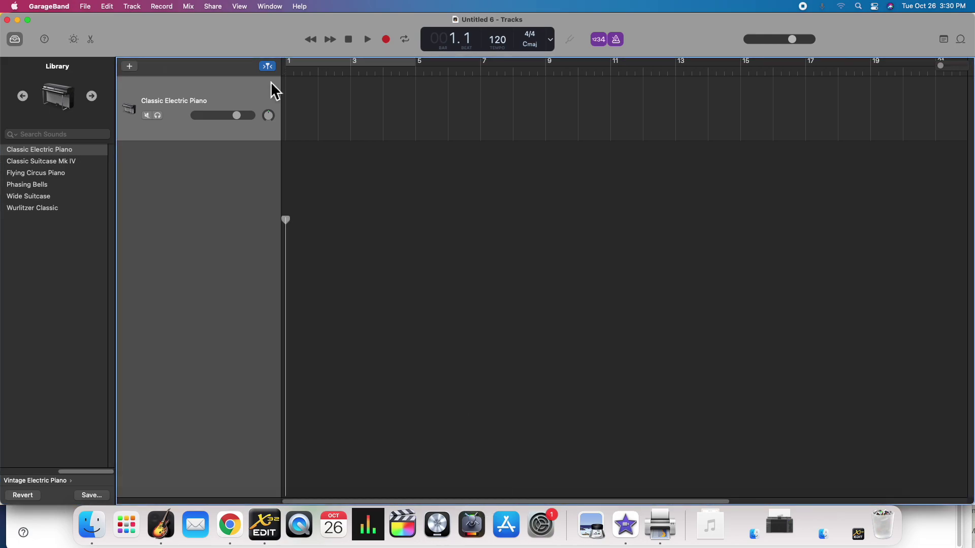
Open AdamsFamily.midi from the Downloads folder to import its six MIDI tracks
left_click(87, 7)
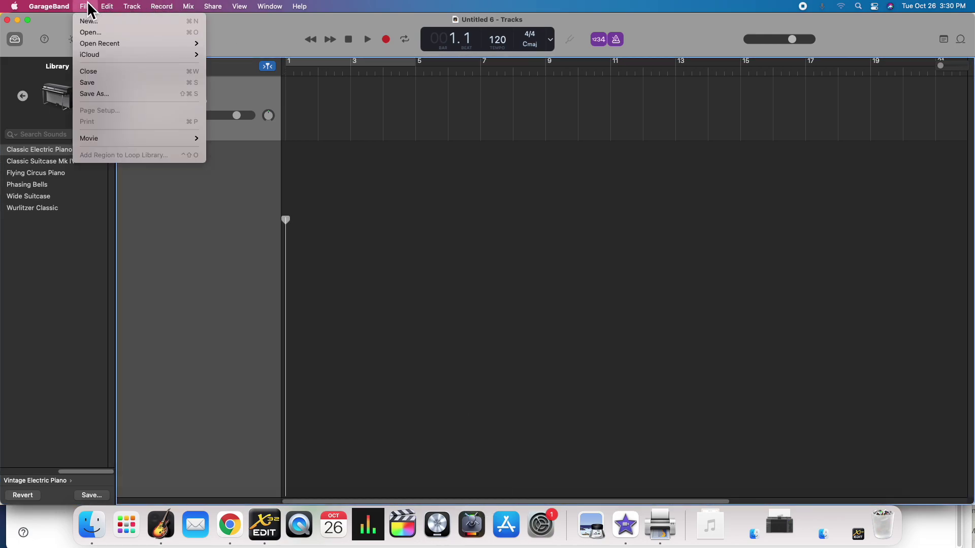
left_click(94, 32)
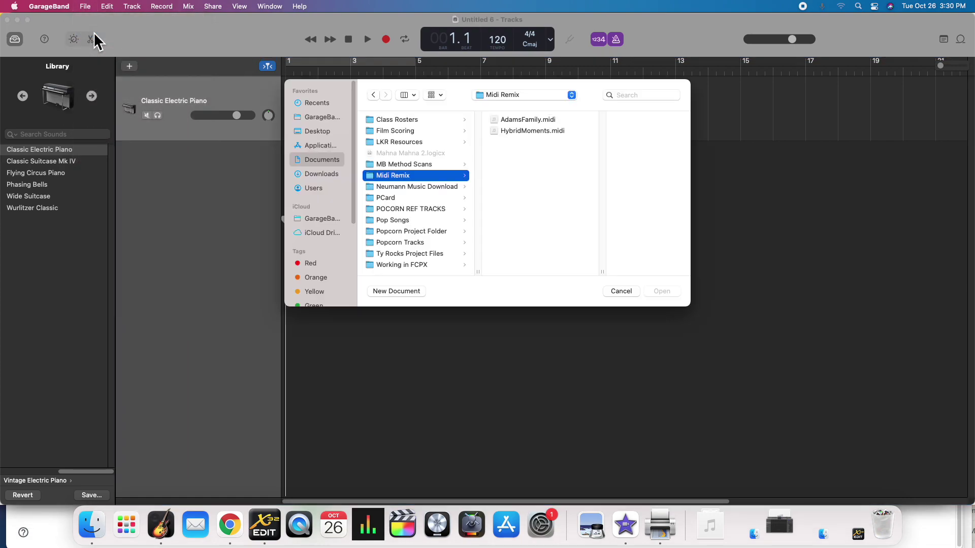
left_click(333, 175)
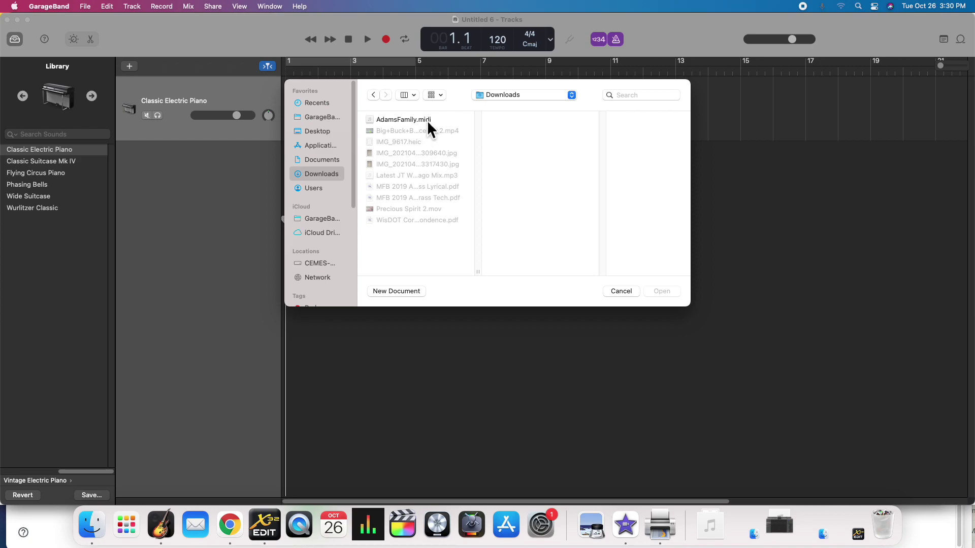
left_click(630, 99)
type("midi")
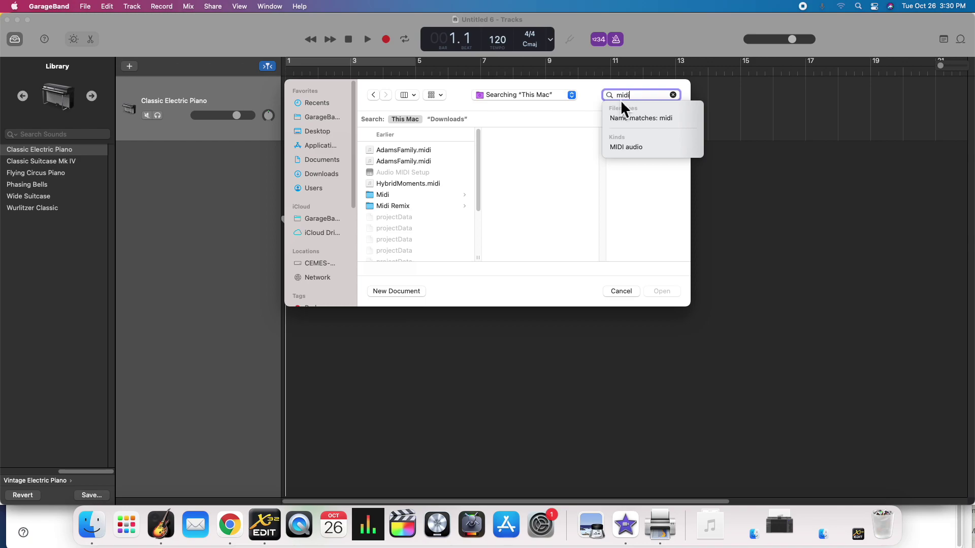
left_click(322, 175)
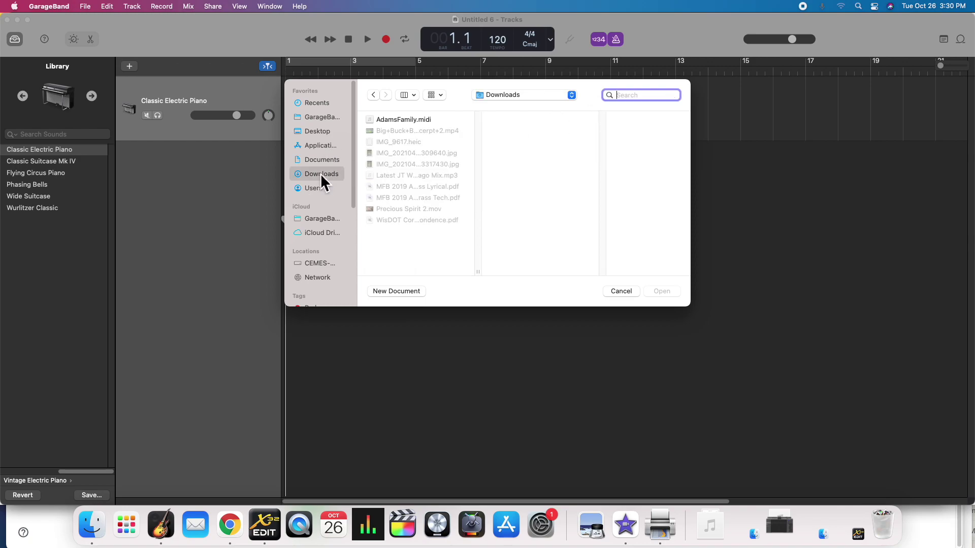
left_click(398, 120)
left_click(663, 292)
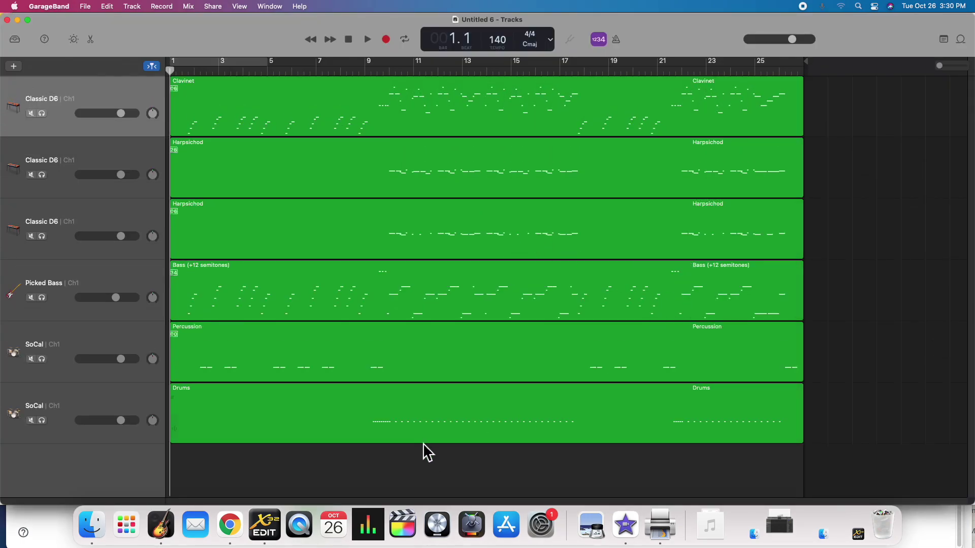
Open the Clavinet region in the Piano Roll, select one pitch's notes, and play the opening
double_click(392, 106)
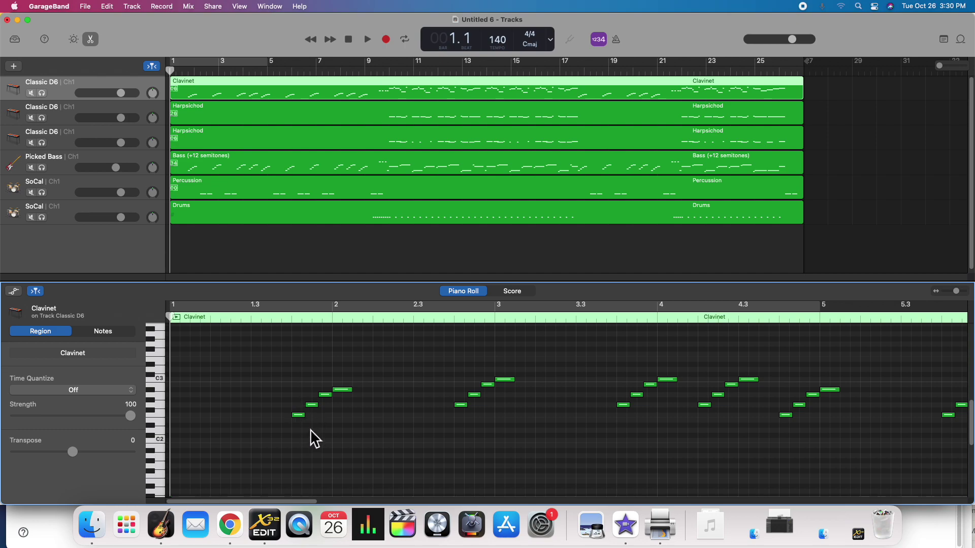
left_click(162, 414)
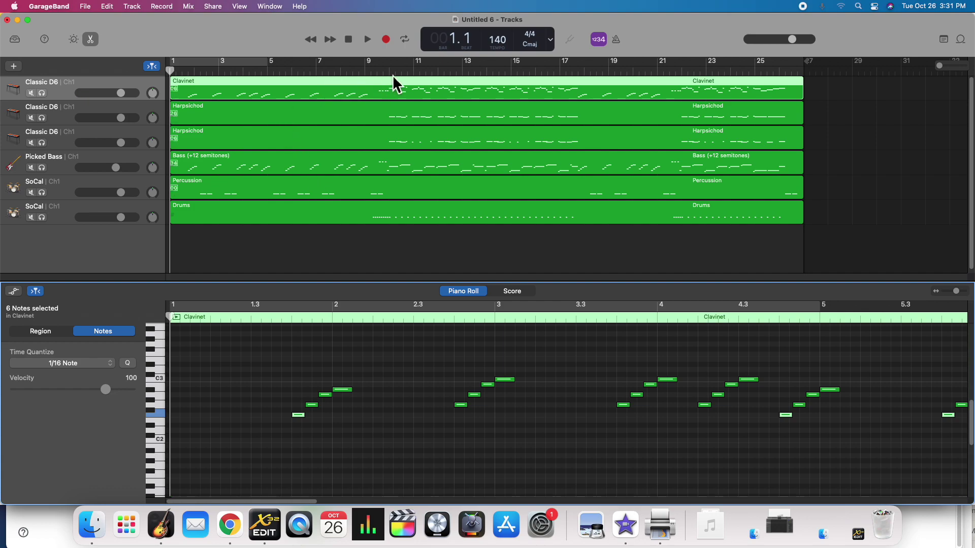
key("space")
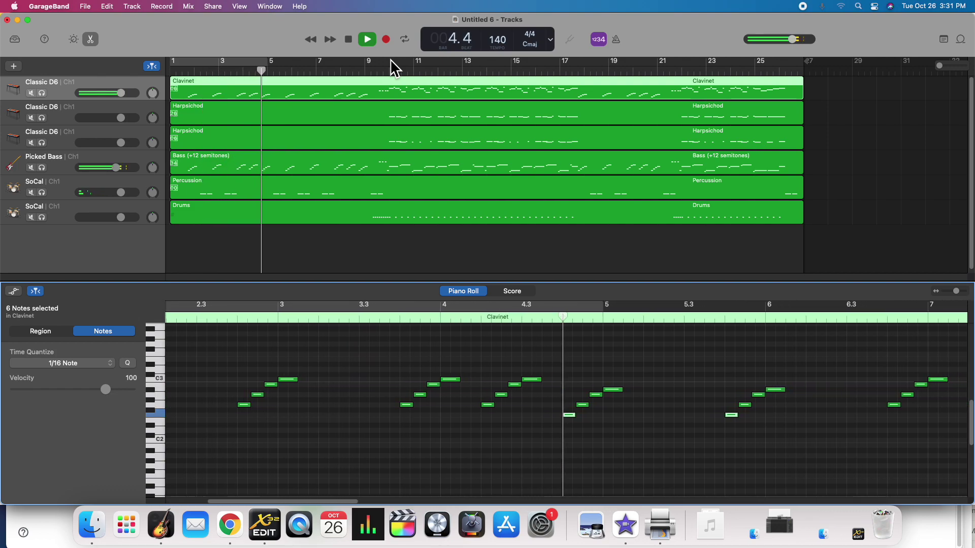
key("space")
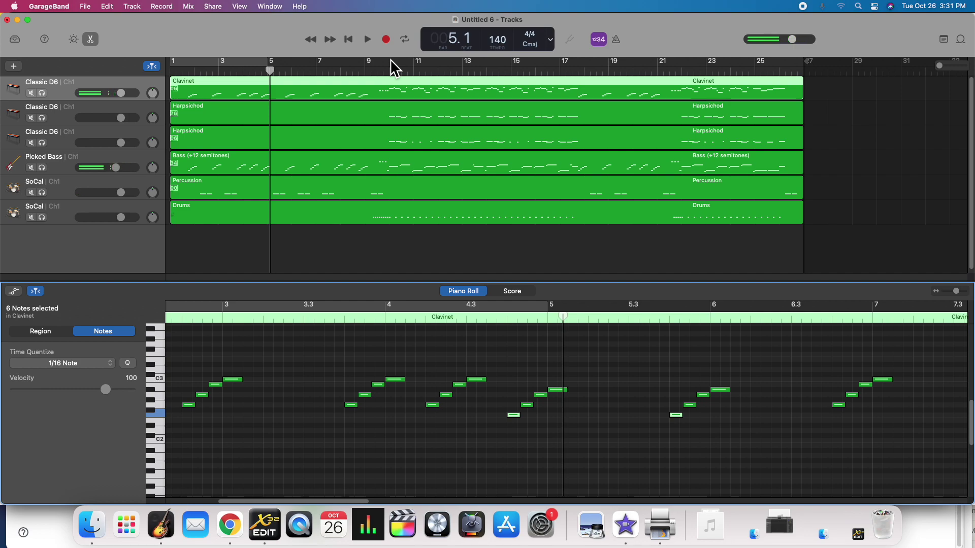
Shrink the note editor so the six track lanes grow taller
left_click_drag(293, 37, 296, 36)
left_click(152, 92)
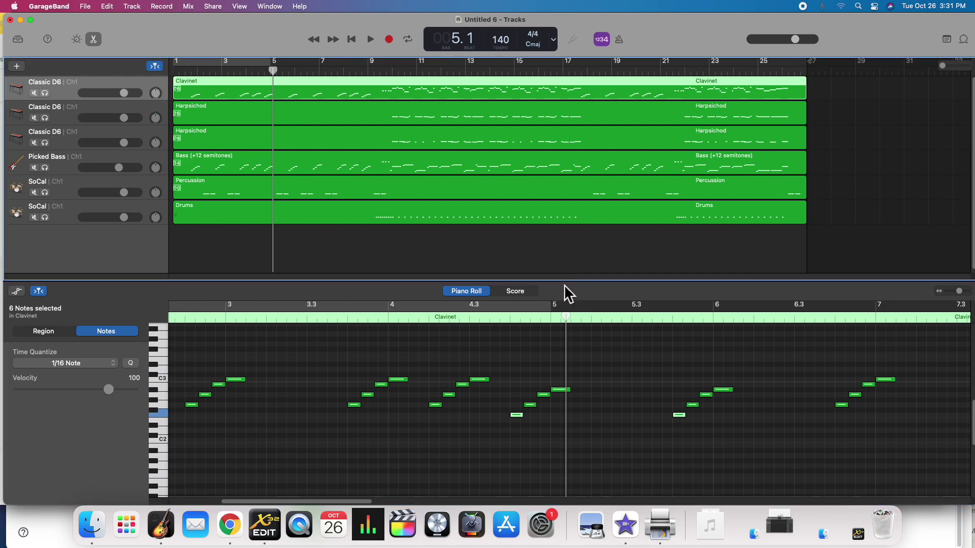
left_click_drag(569, 284, 597, 435)
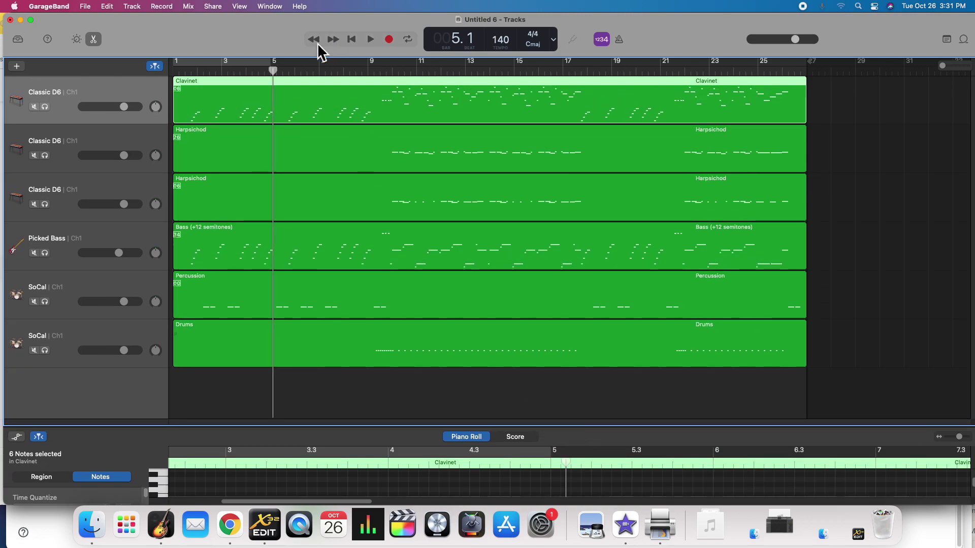
Solo the Clavinet track, preview it, and set a cycle range over bars 9 to 16
left_click(45, 108)
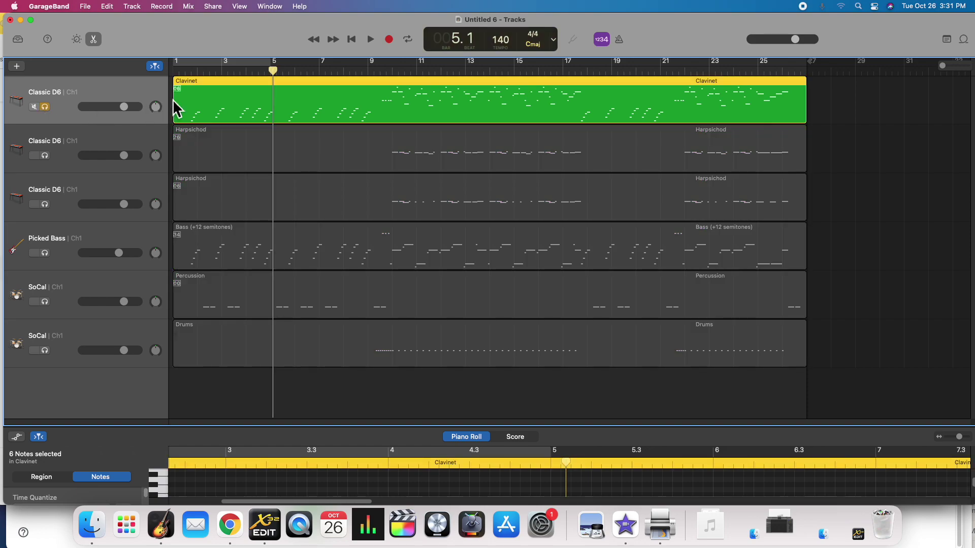
key("space")
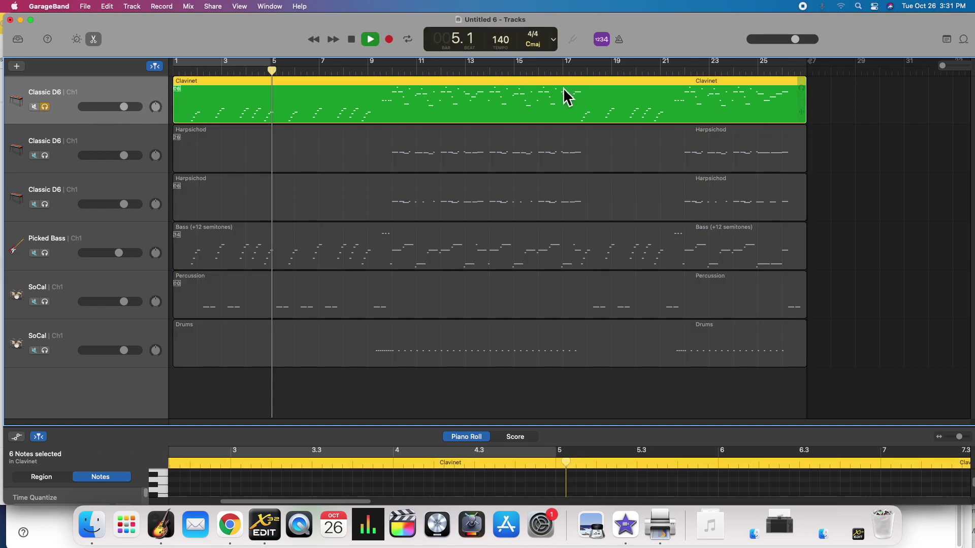
key("space")
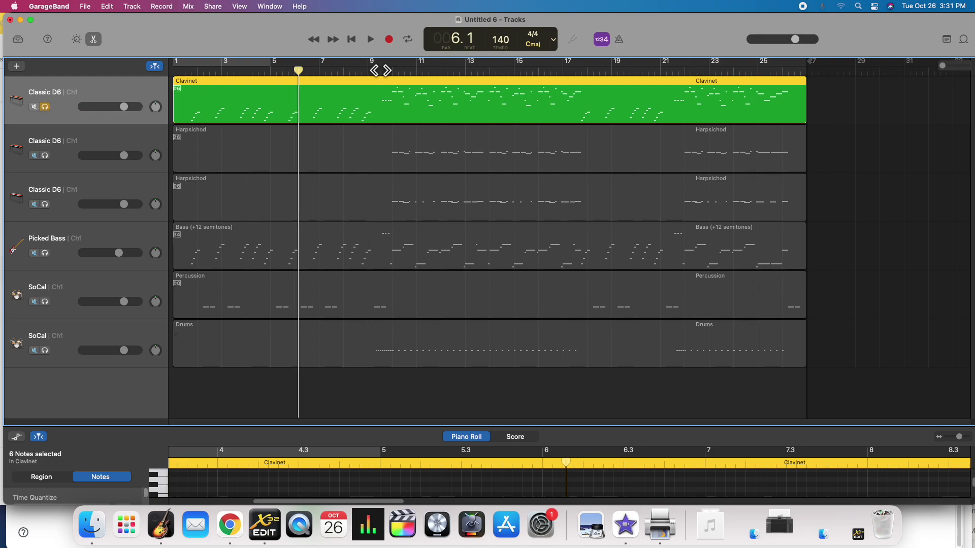
left_click_drag(380, 63, 538, 61)
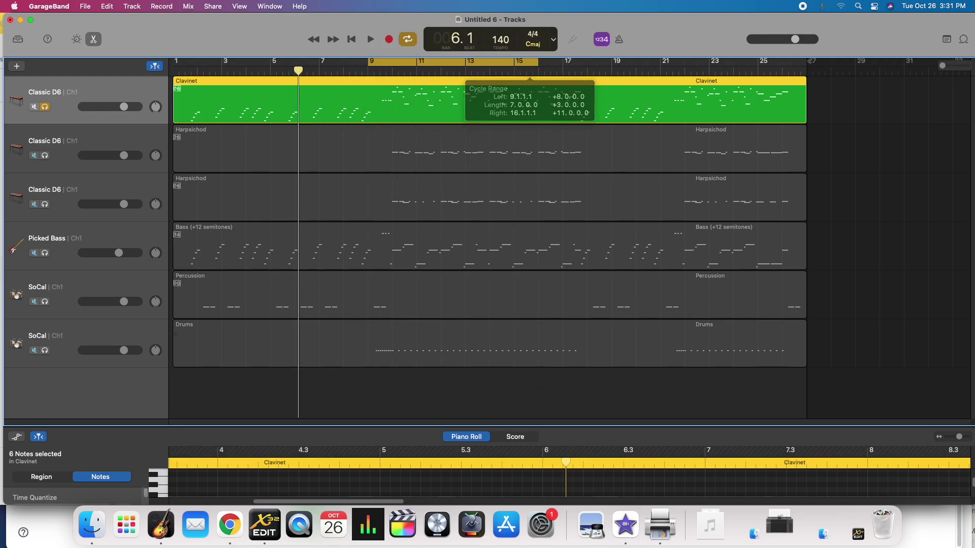
left_click(370, 63)
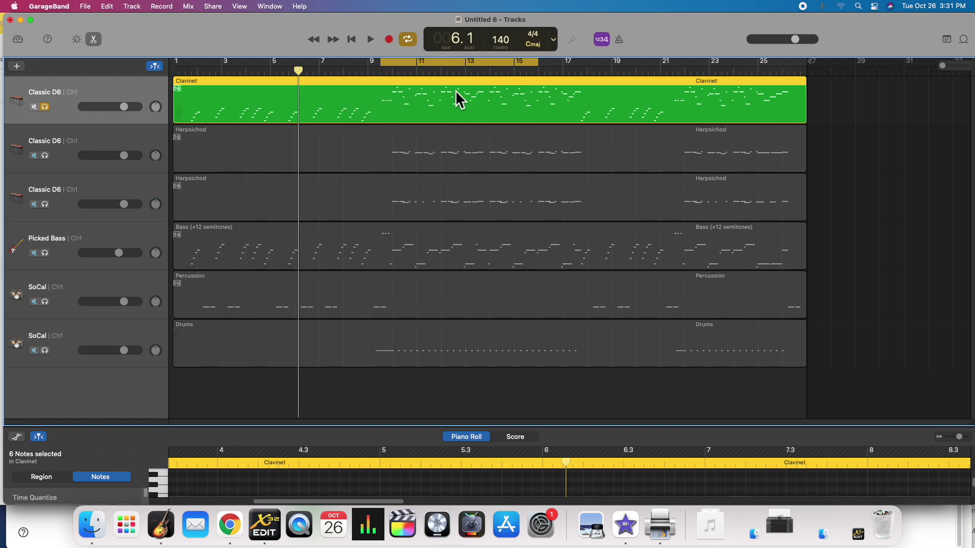
Try an Acoustic Guitar sound on the Clavinet track, then undo it back to Classic D6
left_click(18, 40)
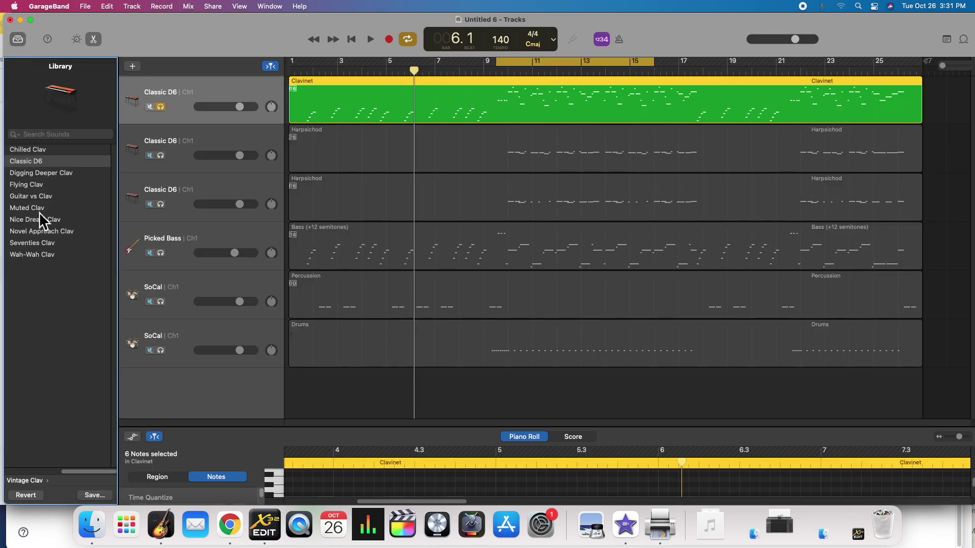
left_click(28, 481)
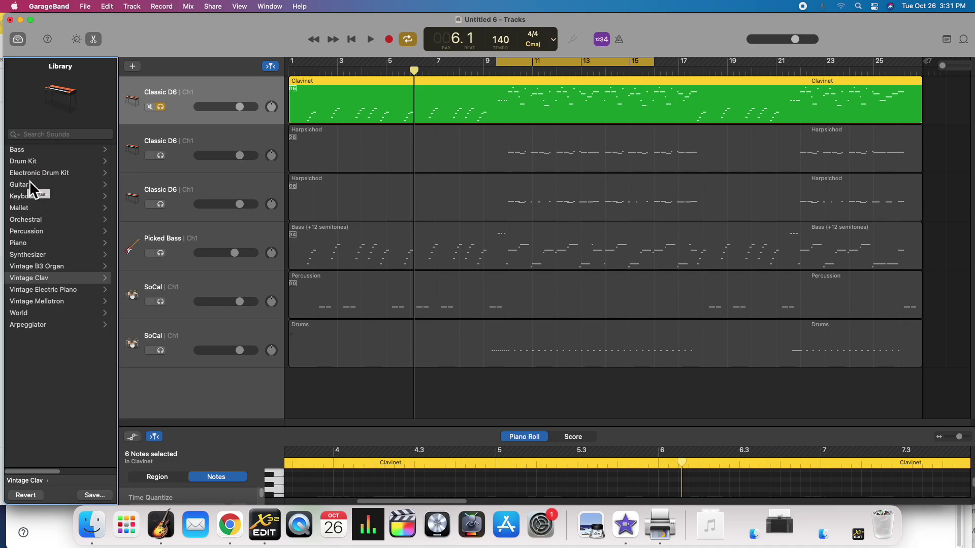
left_click(29, 183)
left_click(35, 150)
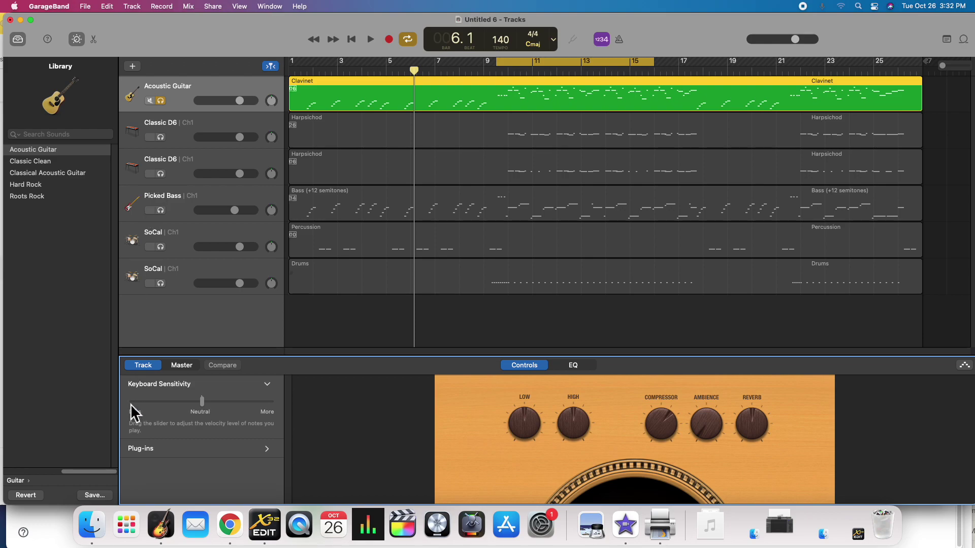
left_click_drag(98, 471, 36, 469)
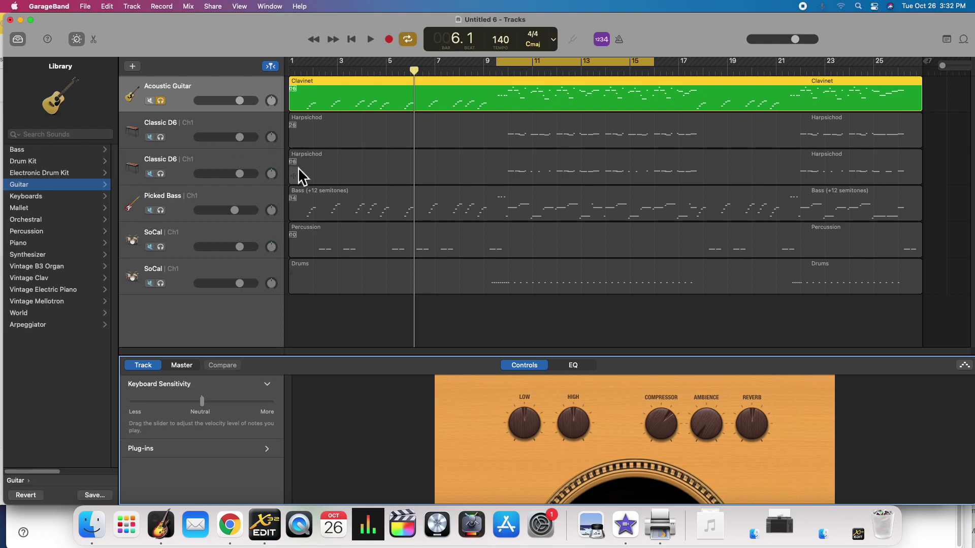
key("super+z")
key("super+z")
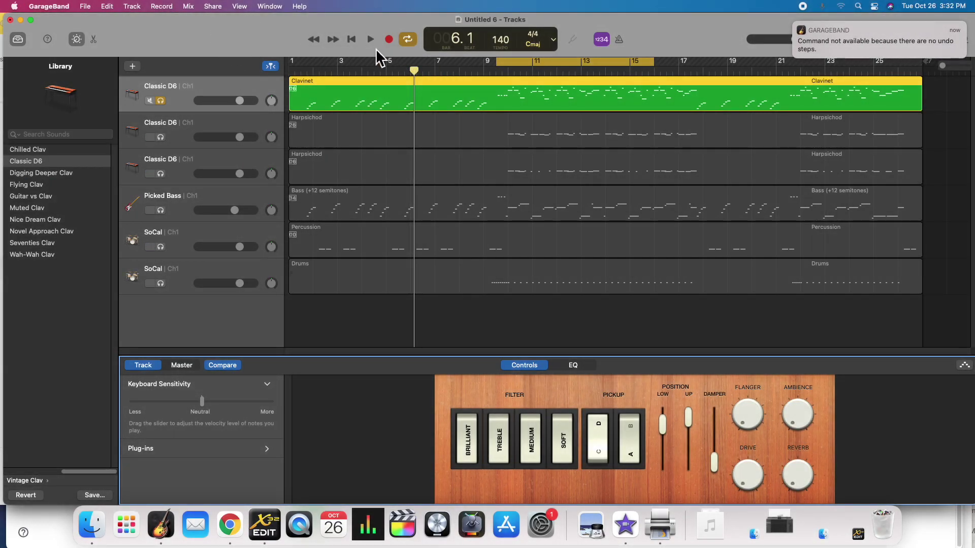
Play the soloed Clavinet part and return the Library to its instrument categories
left_click(371, 39)
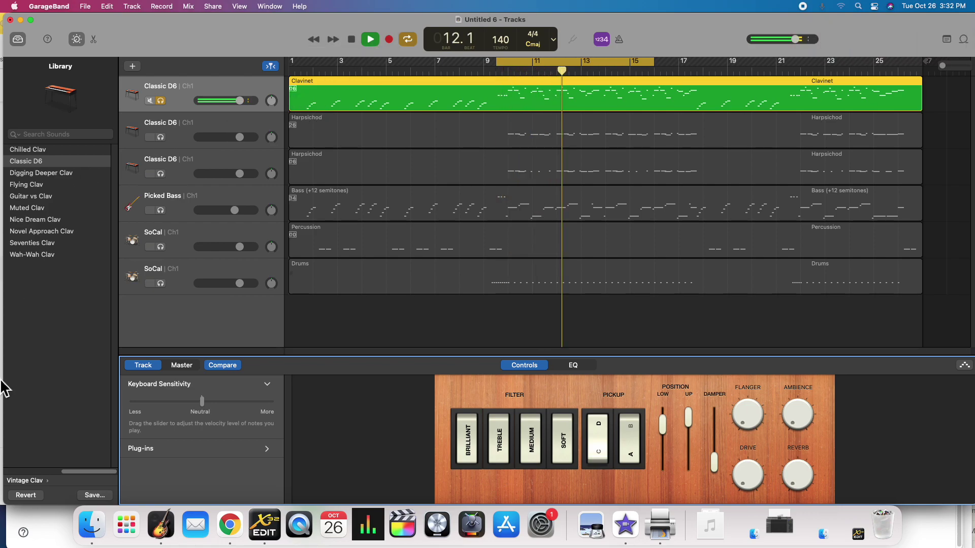
key("space")
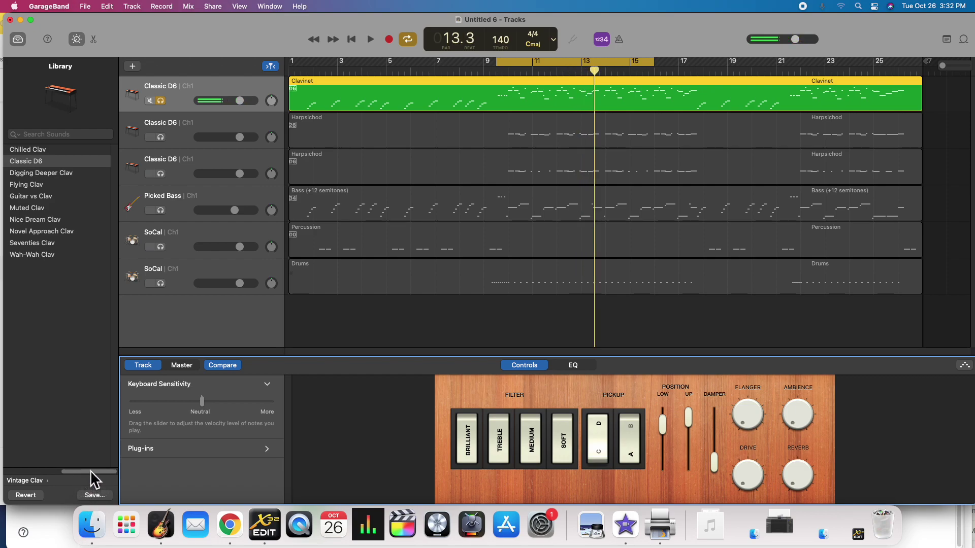
left_click(5, 478)
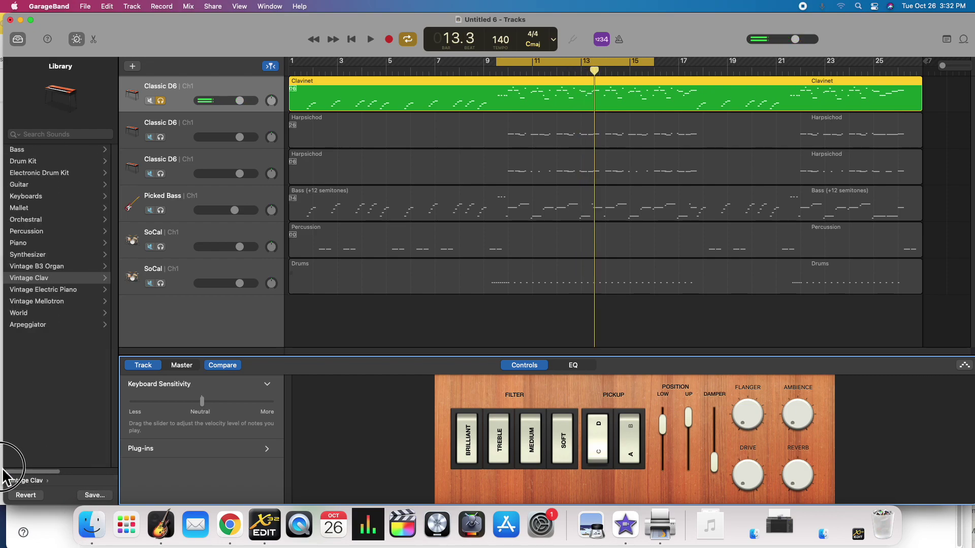
Browse Synthesizer > Lead and try Arctic Noise, Bending and Buzzing Metallic Lead on the Clavinet track
left_click(43, 255)
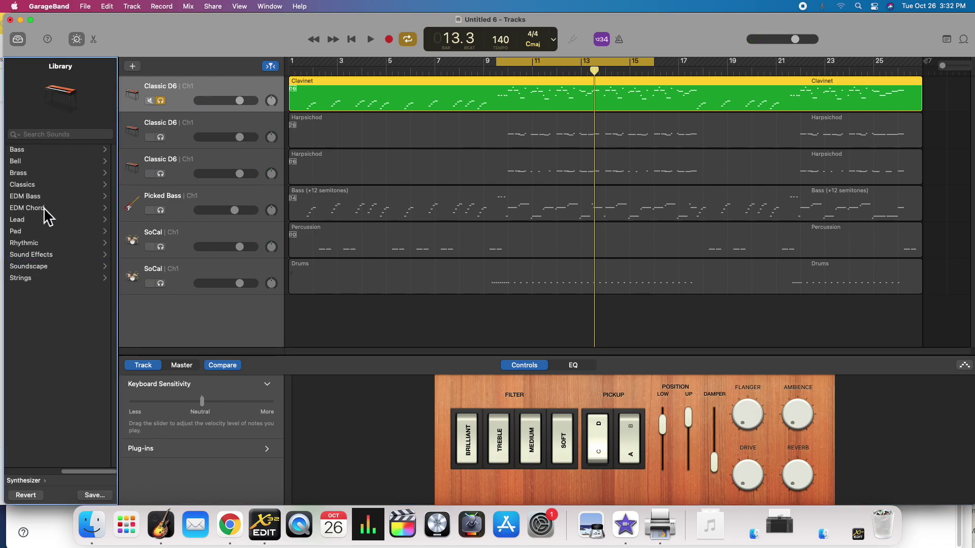
left_click(35, 220)
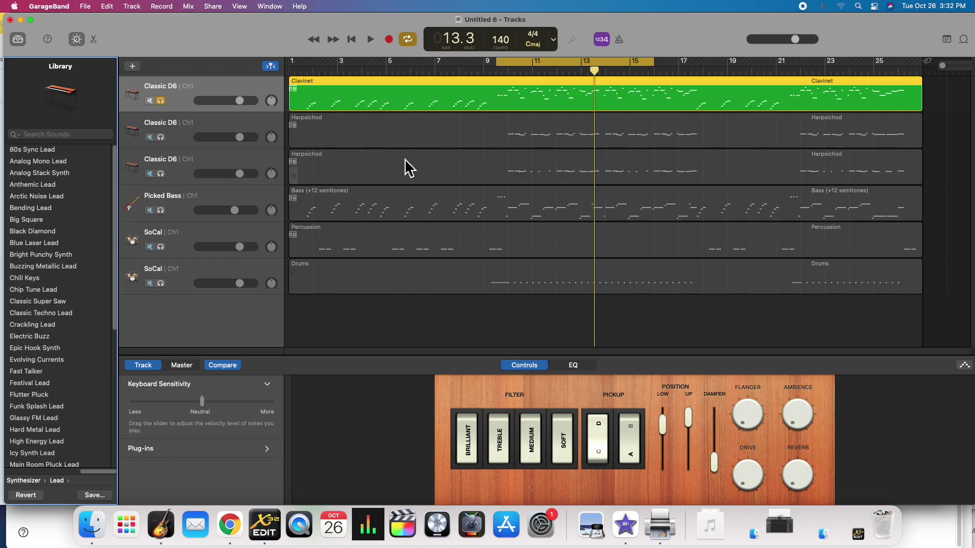
left_click(41, 197)
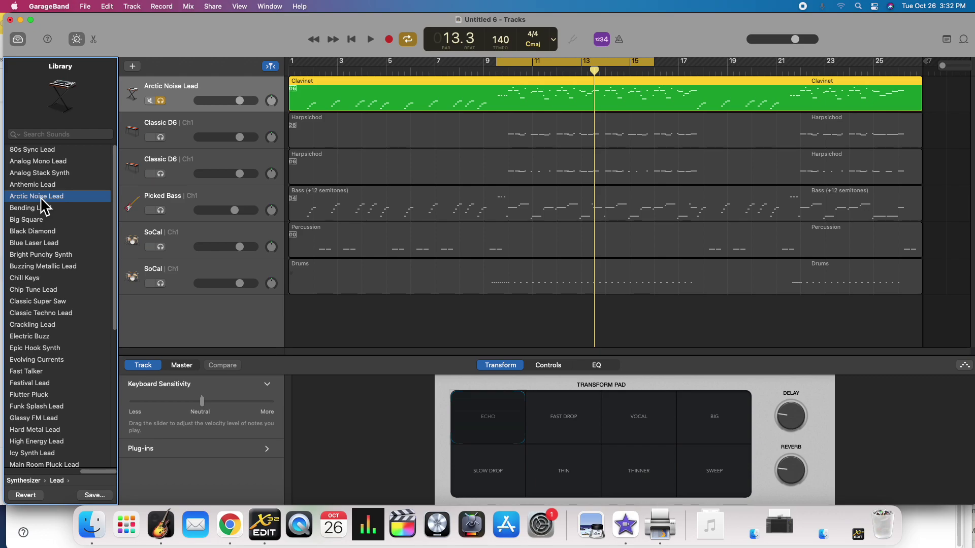
left_click(43, 207)
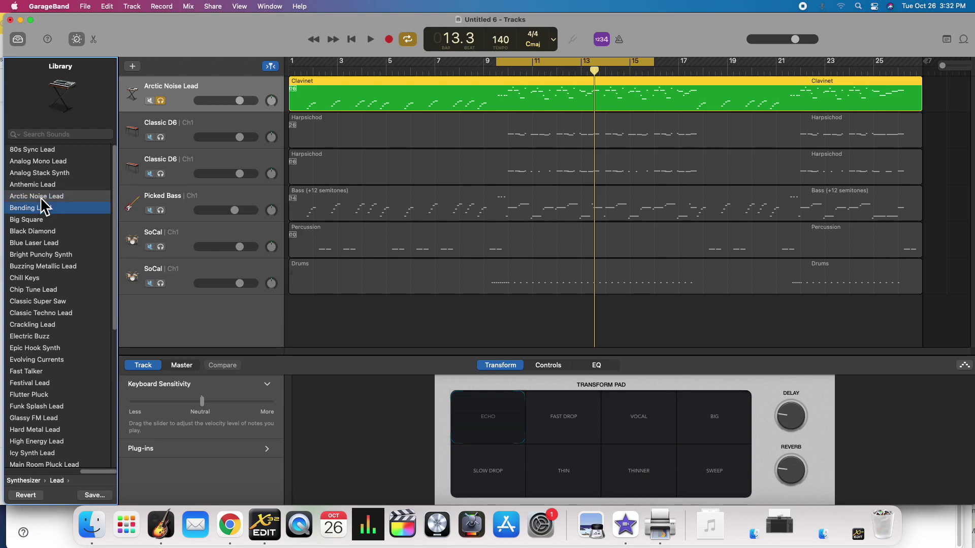
key("Down")
key("Down")
key("Down")
key("Down")
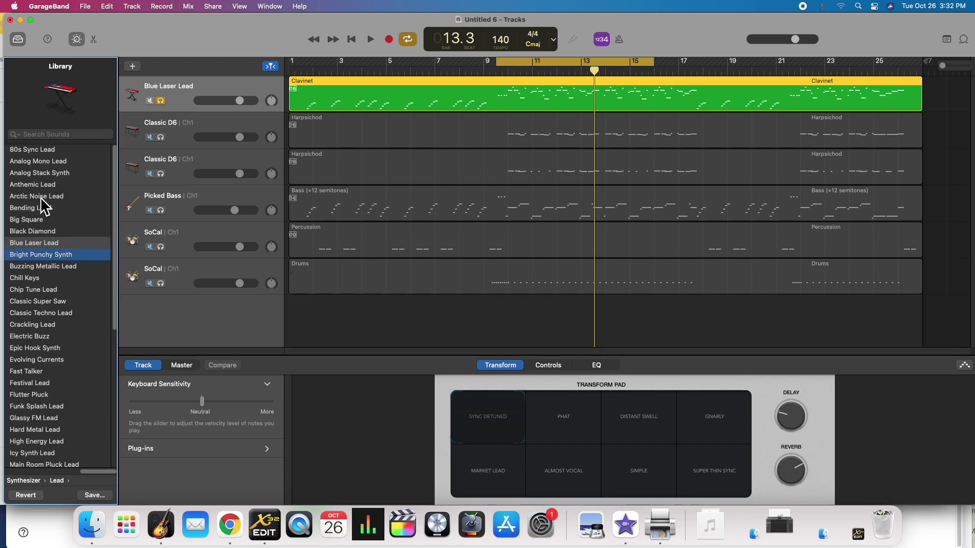
key("Down")
key("Up")
key("Up")
key("Up")
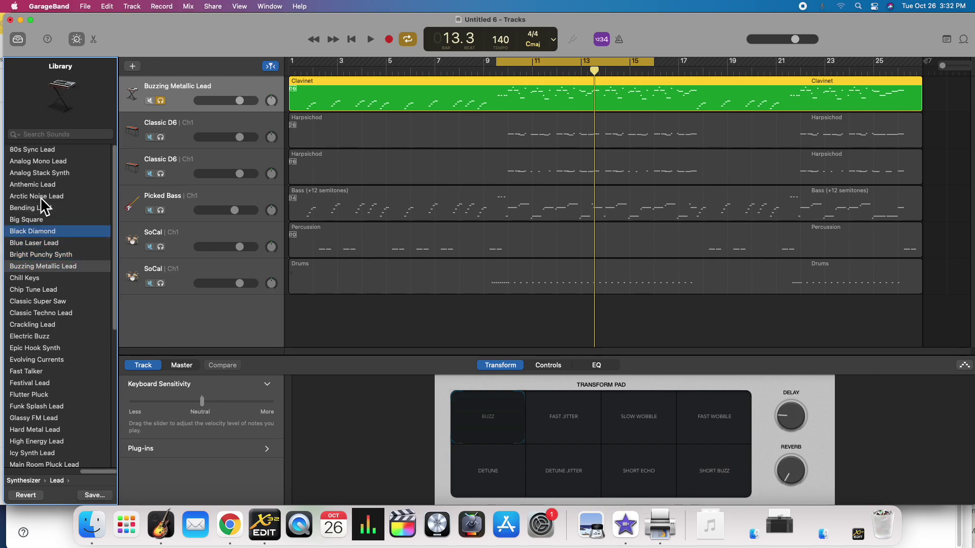
key("Up")
key("Up")
key("Up")
key("Up")
key("Up")
key("Up")
key("Up")
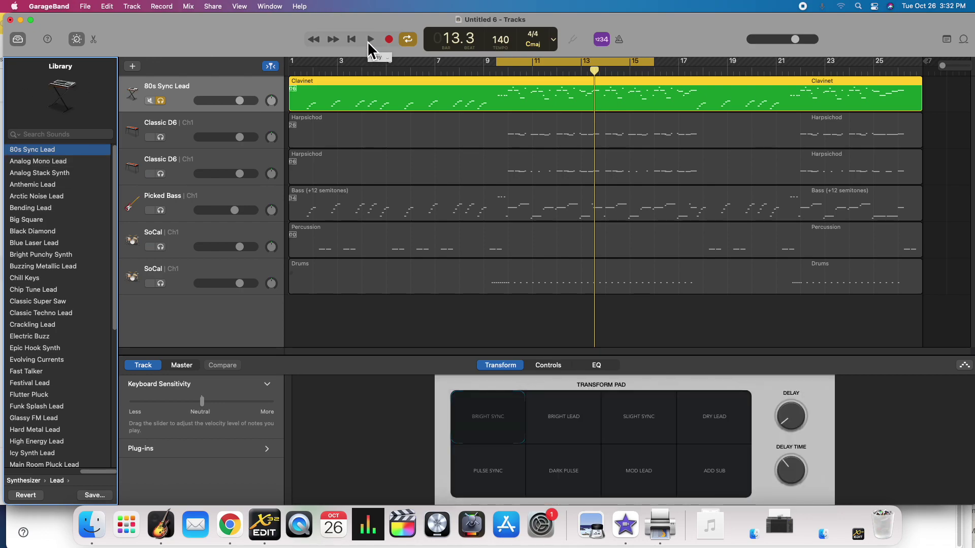
Audition lead patches during playback, from Analog Mono Lead through to Bright Punchy Synth
left_click(369, 41)
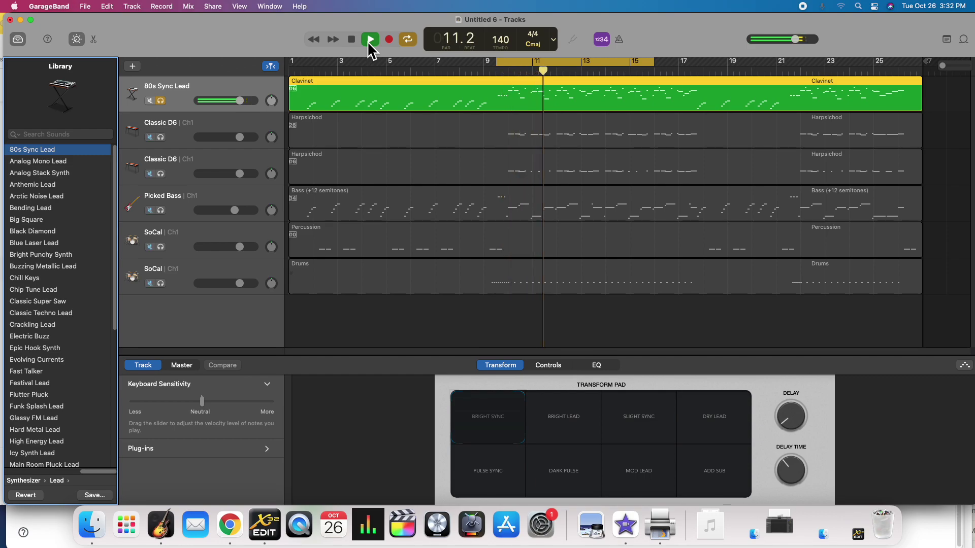
key("Down")
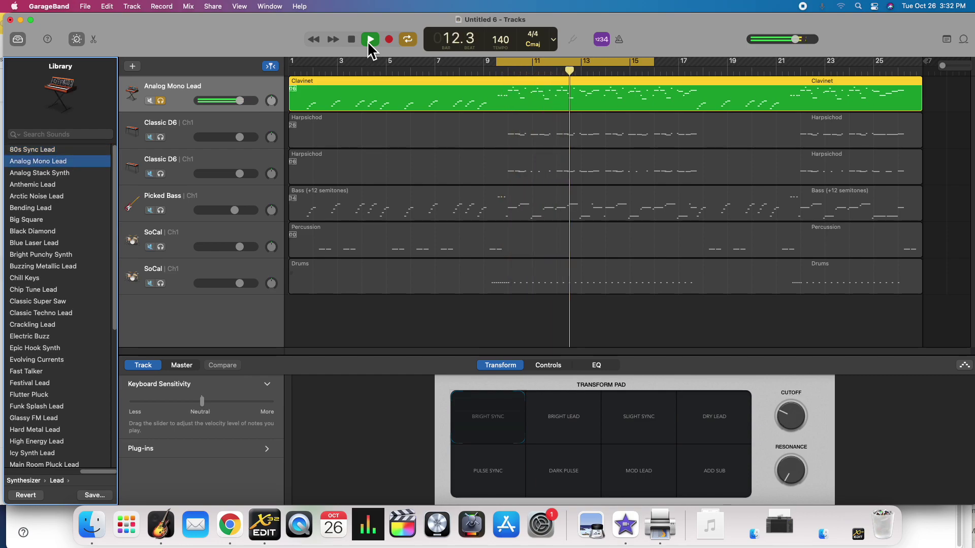
key("Down")
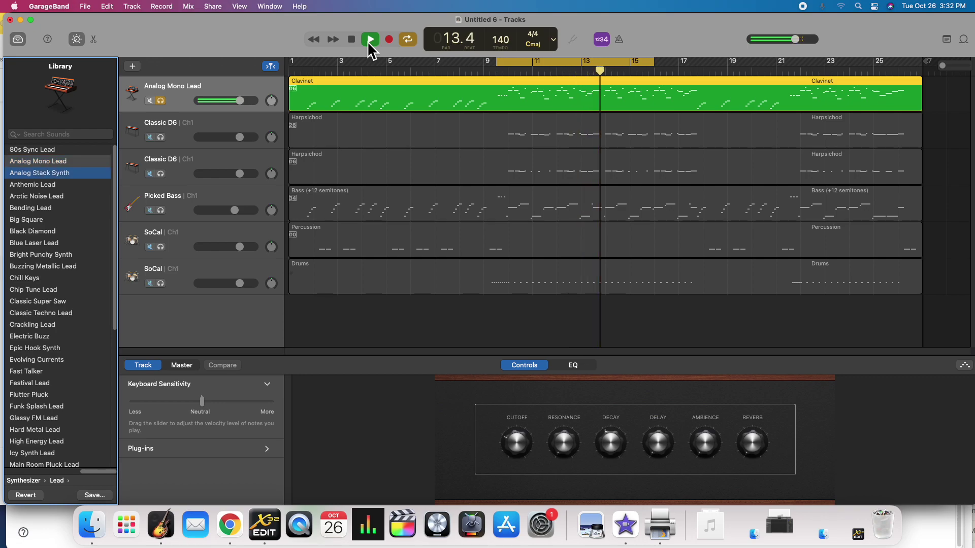
key("Down")
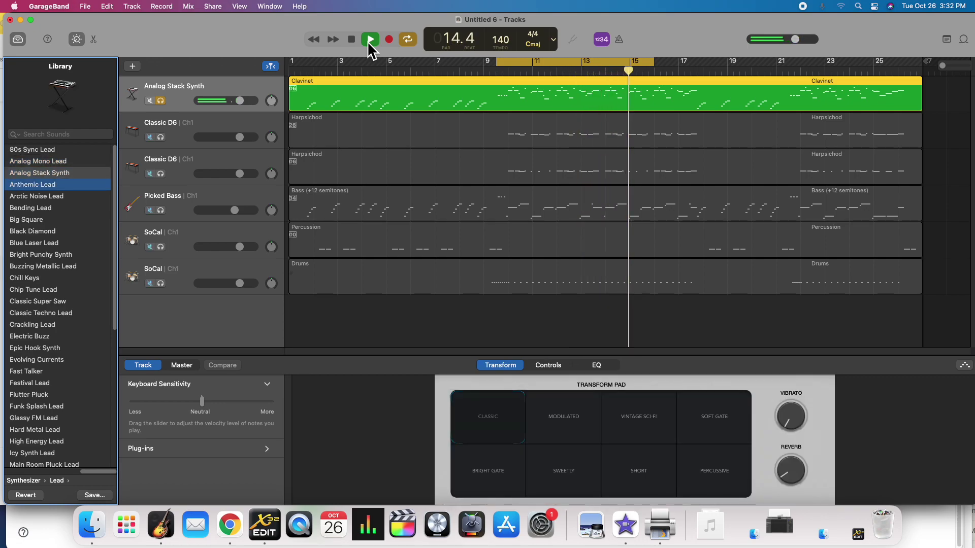
key("Down")
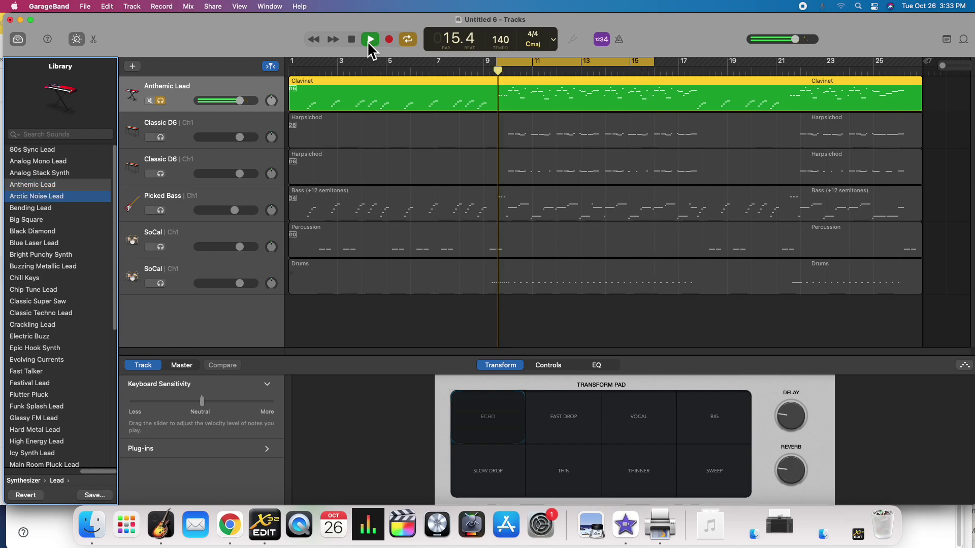
key("Down")
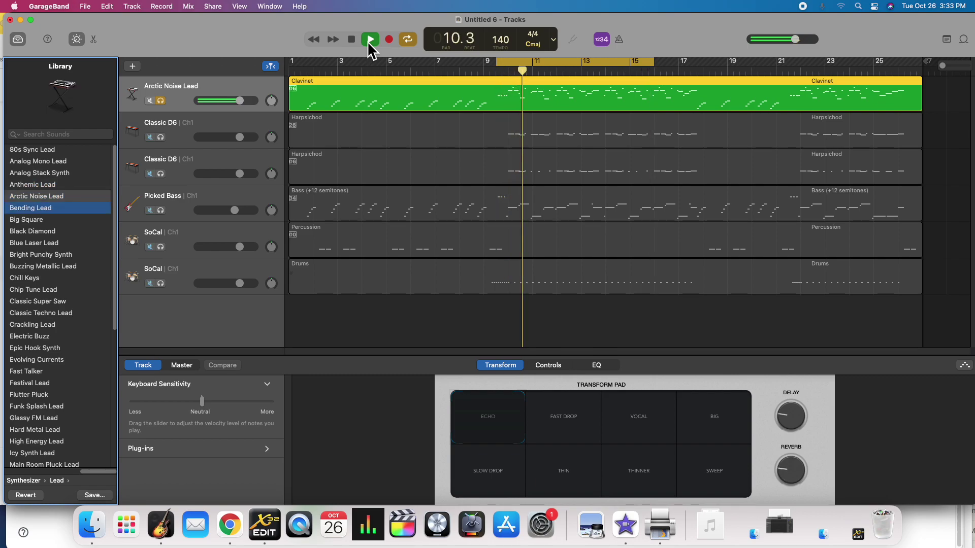
key("Down")
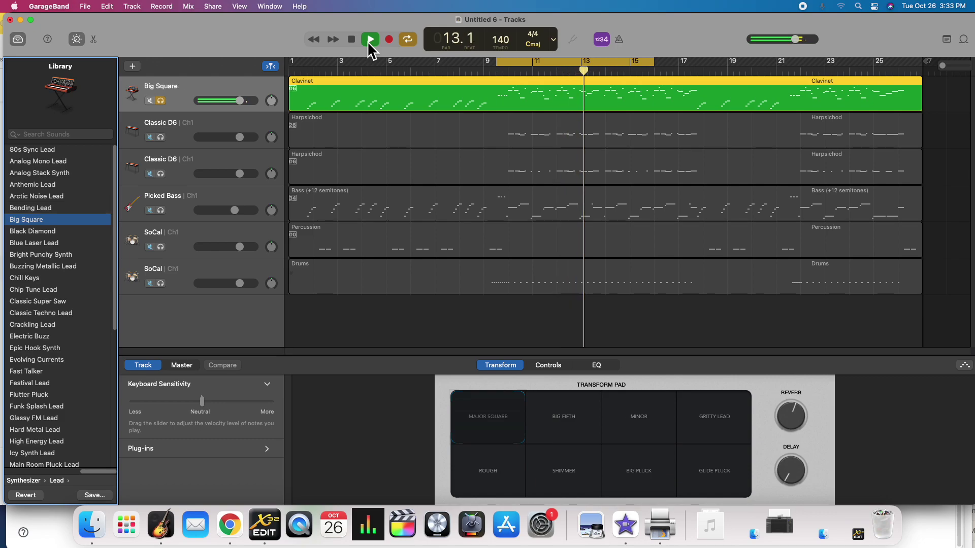
key("Down")
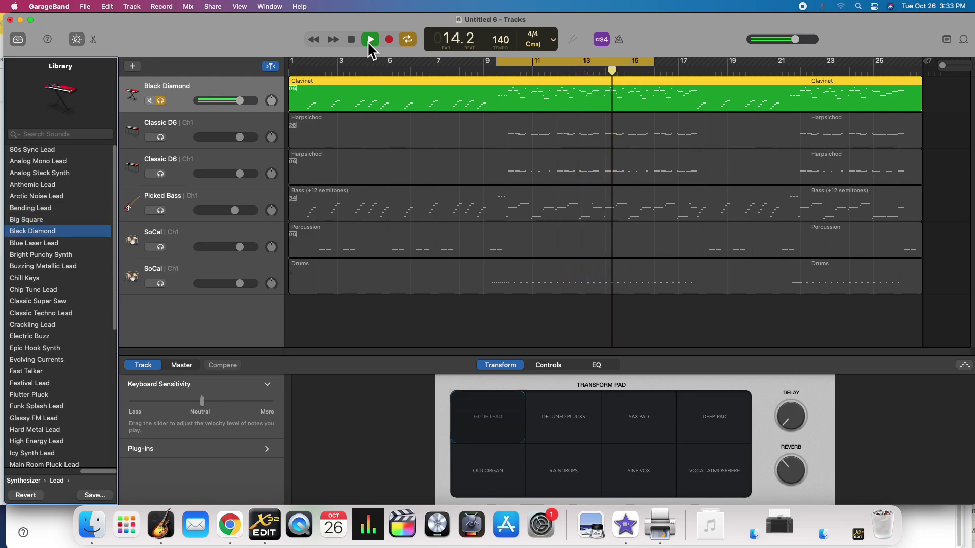
key("Down")
key("Down")
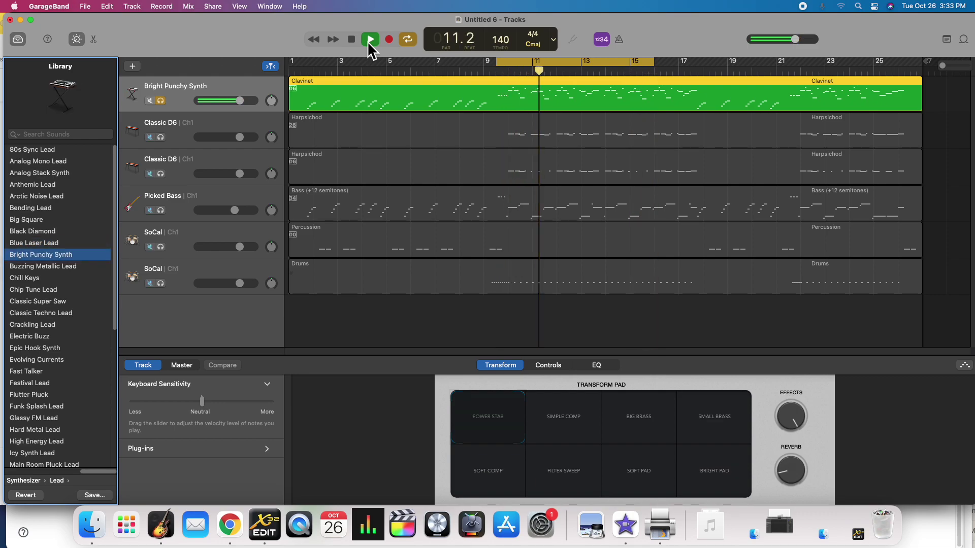
left_click(369, 40)
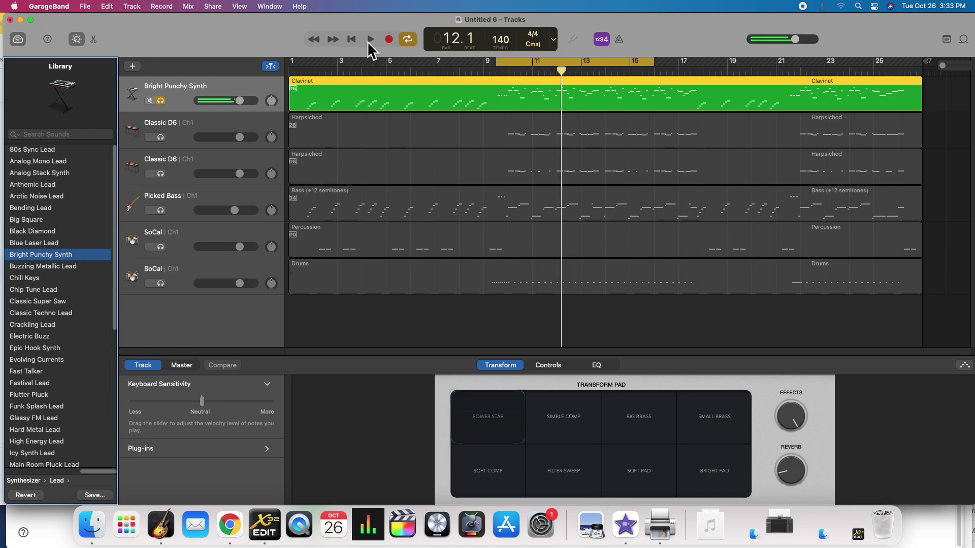
Move the solo from the synth lead track to the first Harpsichord track and play it
left_click(162, 103)
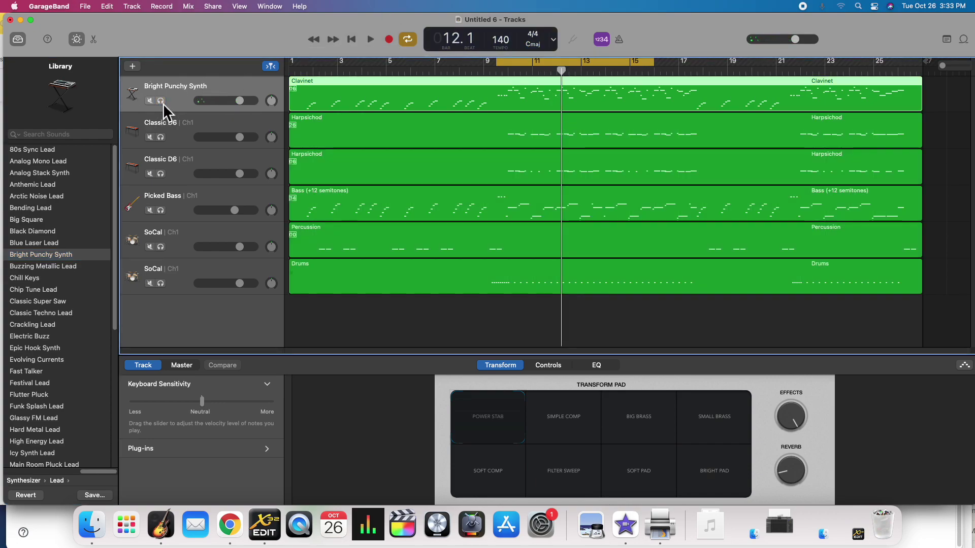
left_click(161, 137)
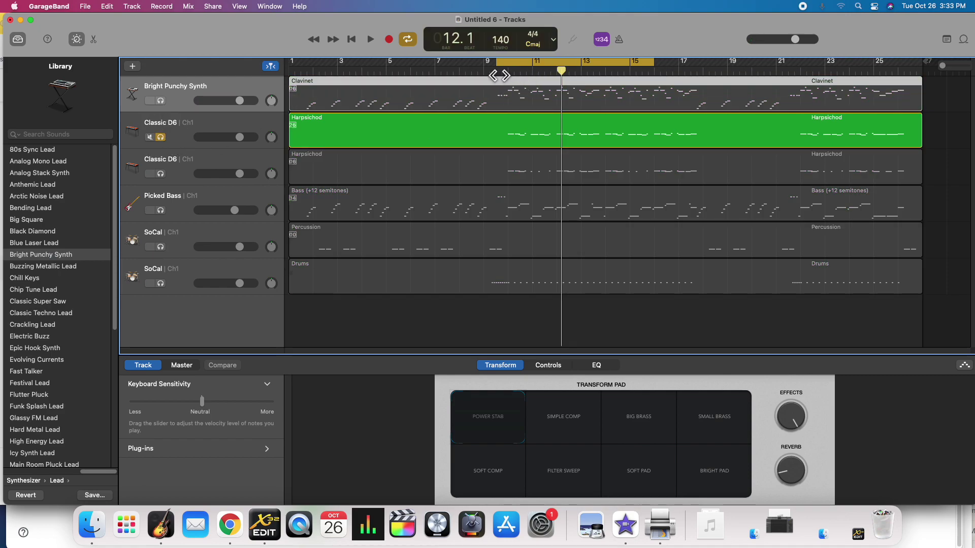
key("space")
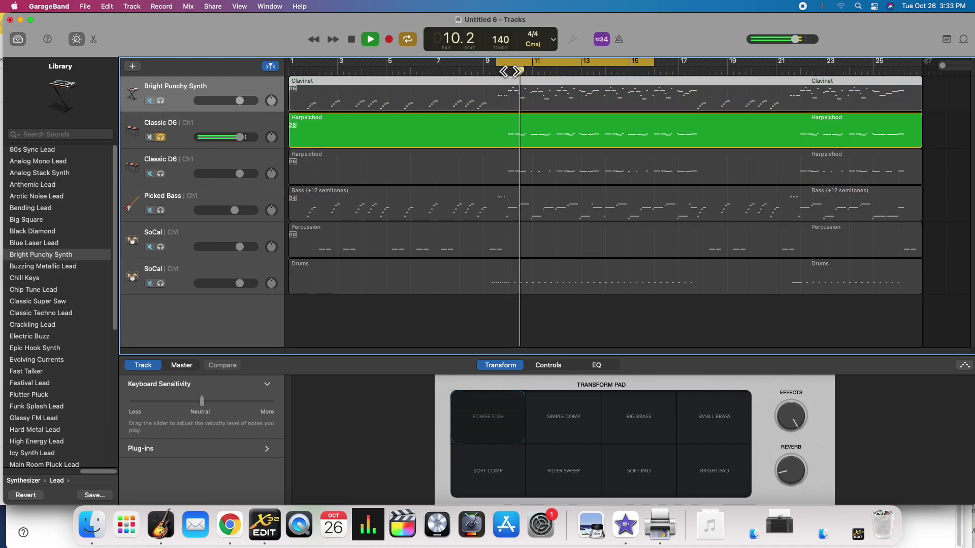
key("space")
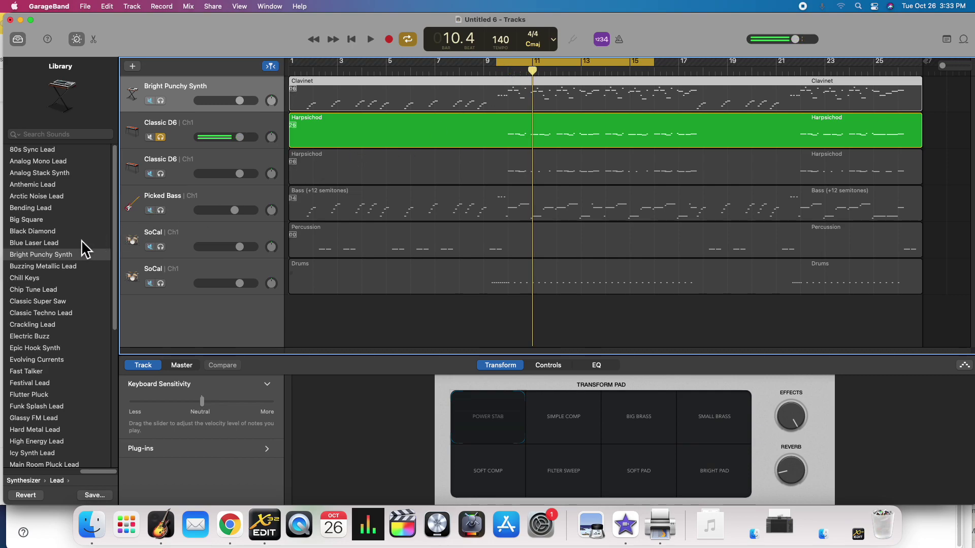
Audition Buzzing Metallic Lead, Chill Keys and Chip Tune Lead, keeping Buzzing Metallic Lead on the Clavinet track
left_click(59, 267)
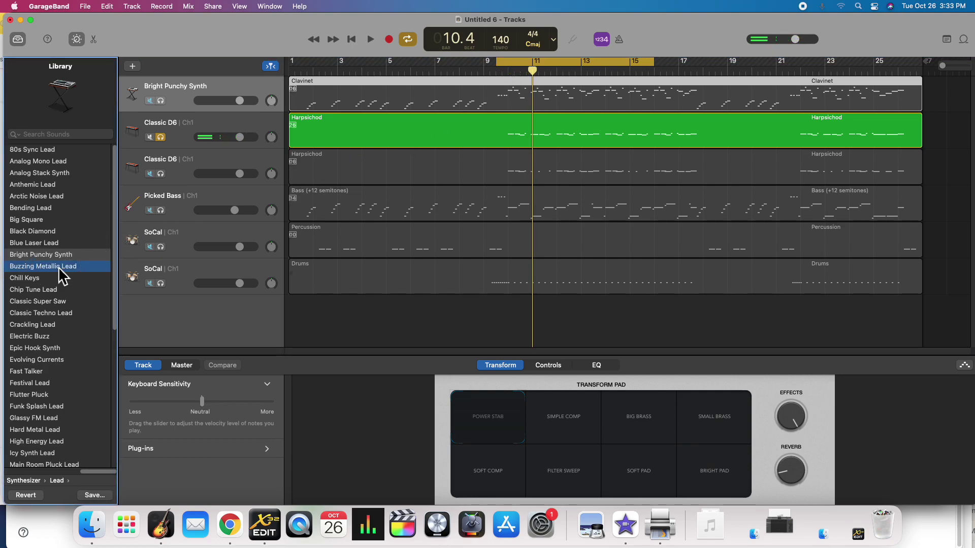
key("space")
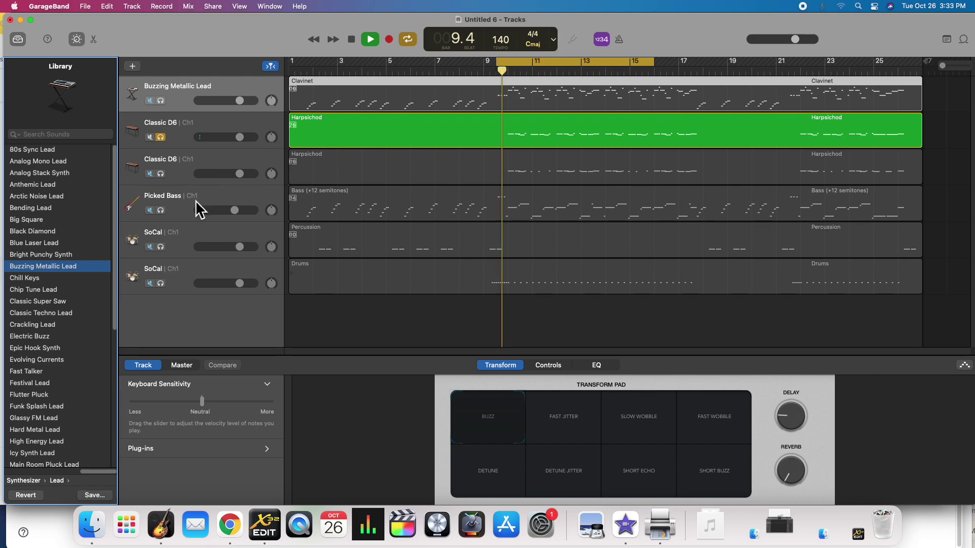
left_click(66, 278)
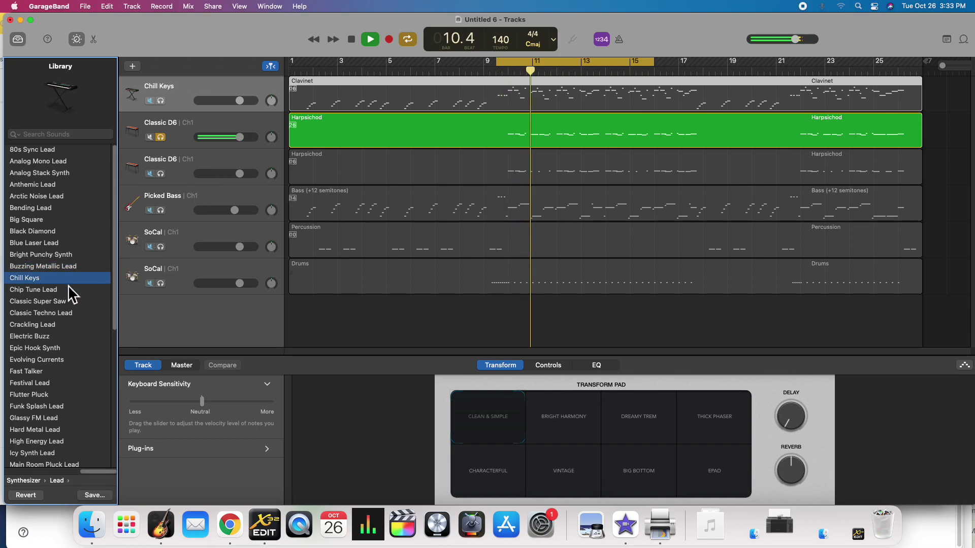
left_click(68, 287)
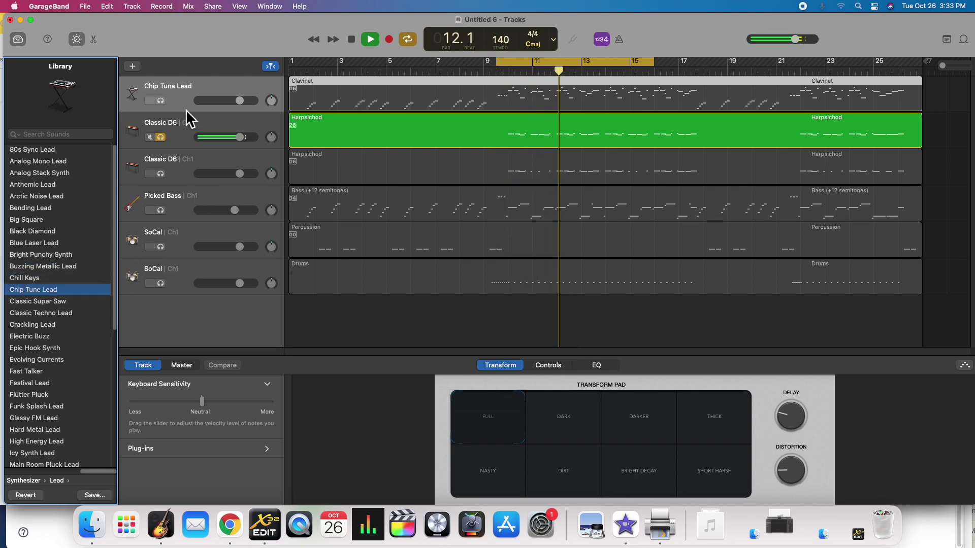
key("space")
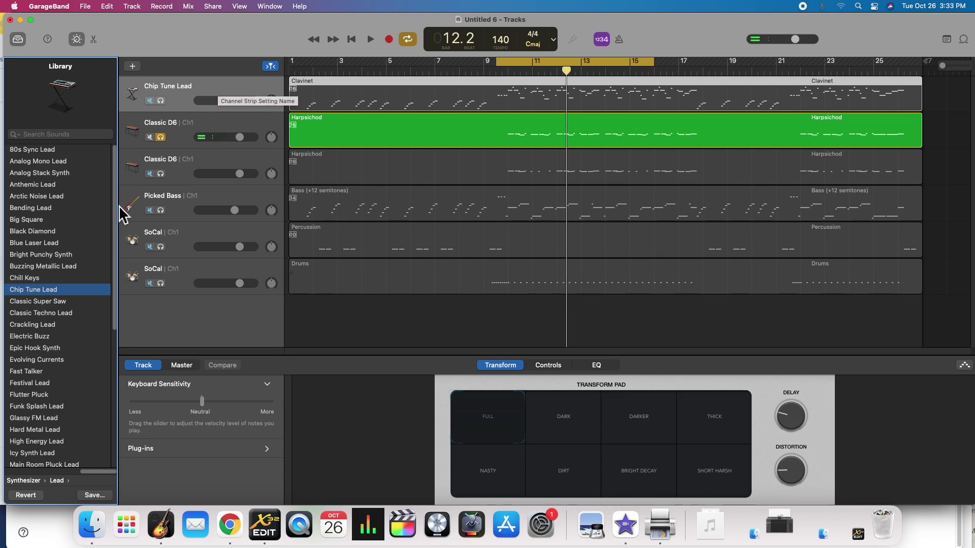
left_click(60, 267)
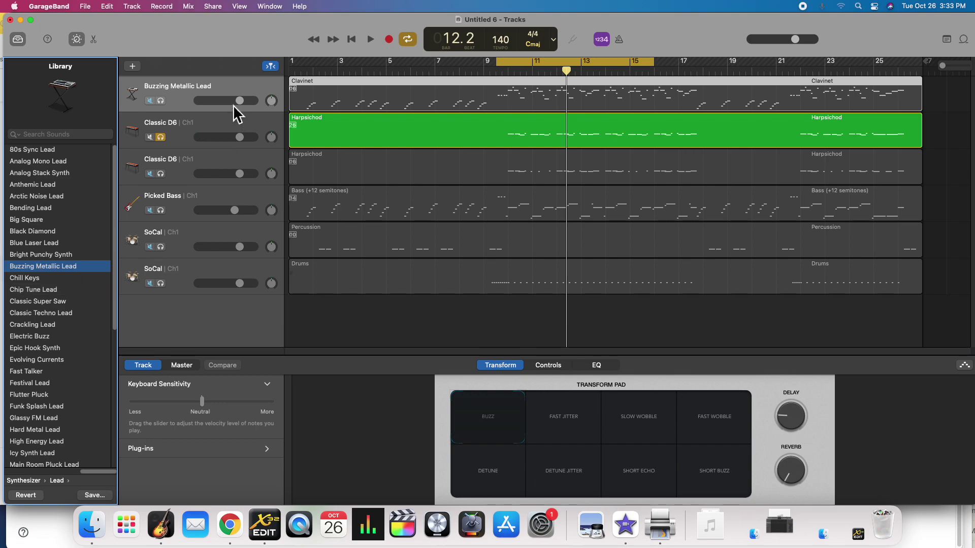
left_click(216, 127)
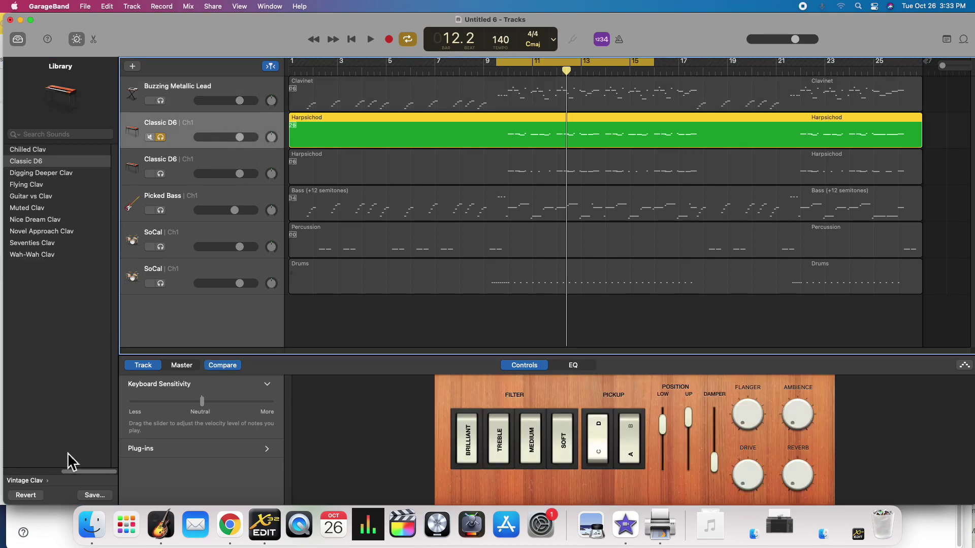
Select the first Harpsichord Classic D6 track and browse to Synthesizer > Lead sounds
left_click(23, 480)
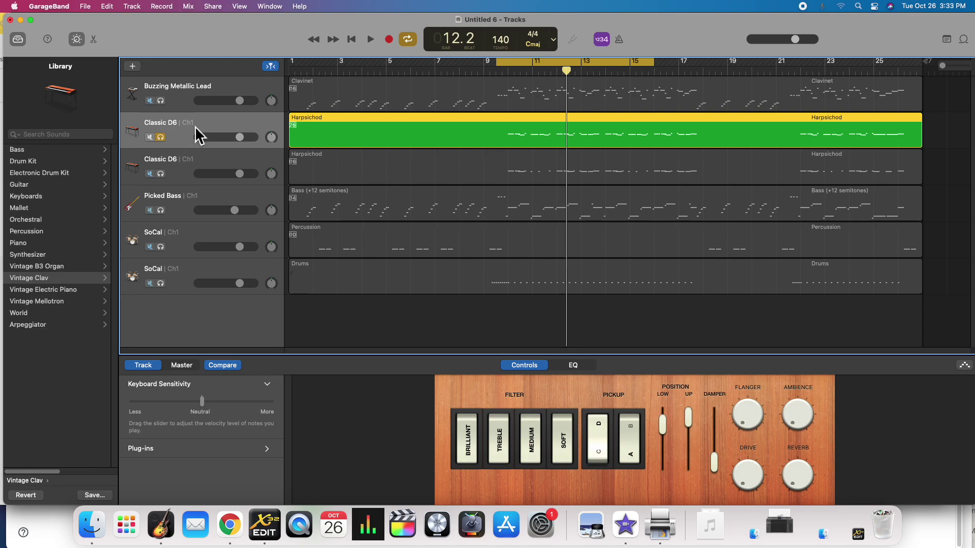
left_click(225, 99)
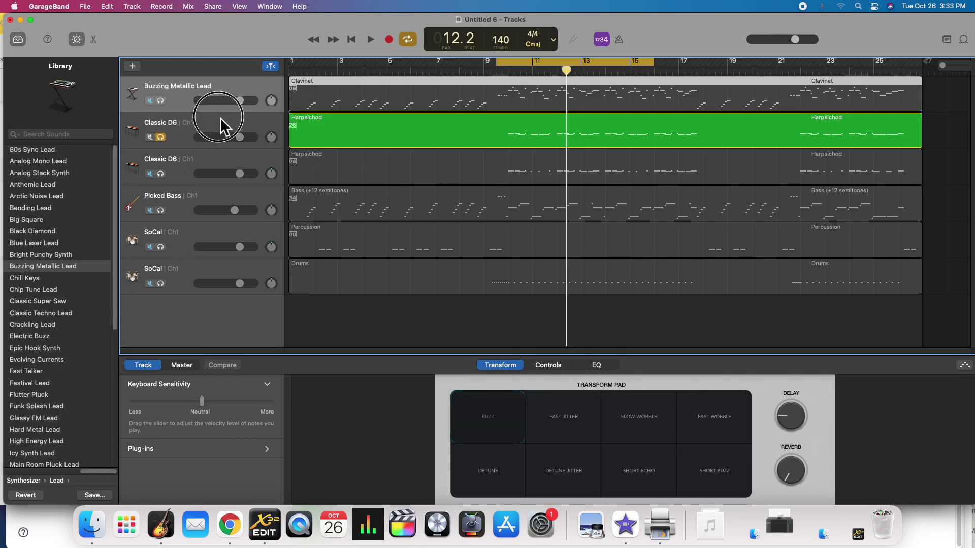
left_click(224, 125)
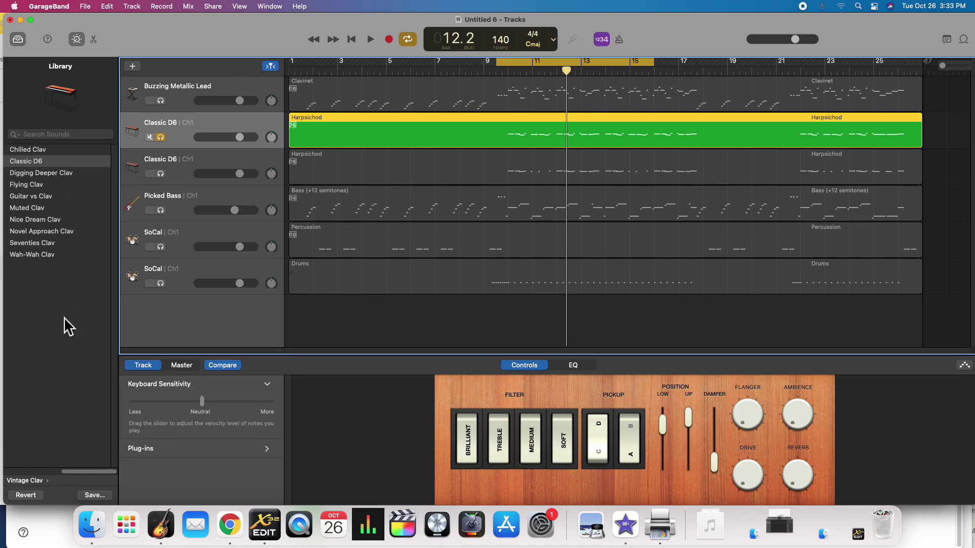
left_click(23, 481)
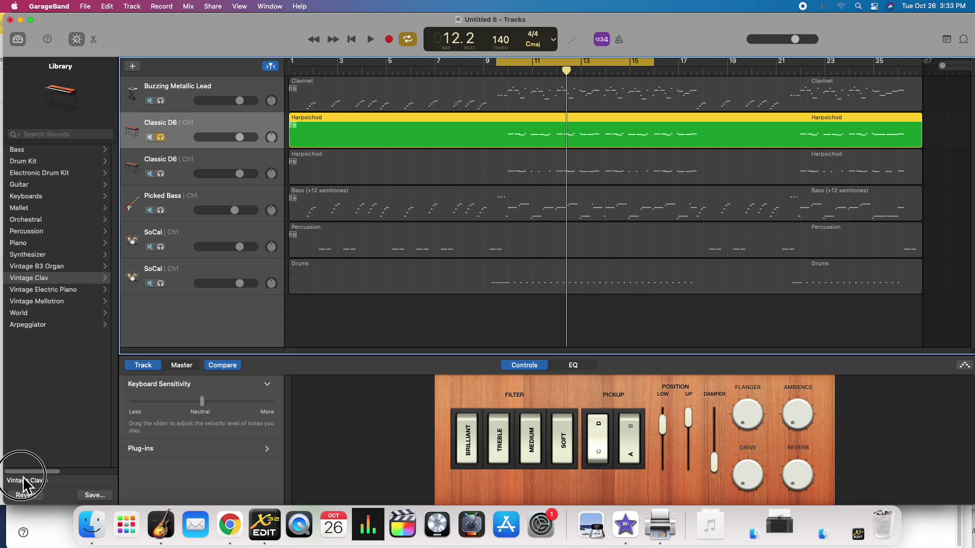
left_click(42, 255)
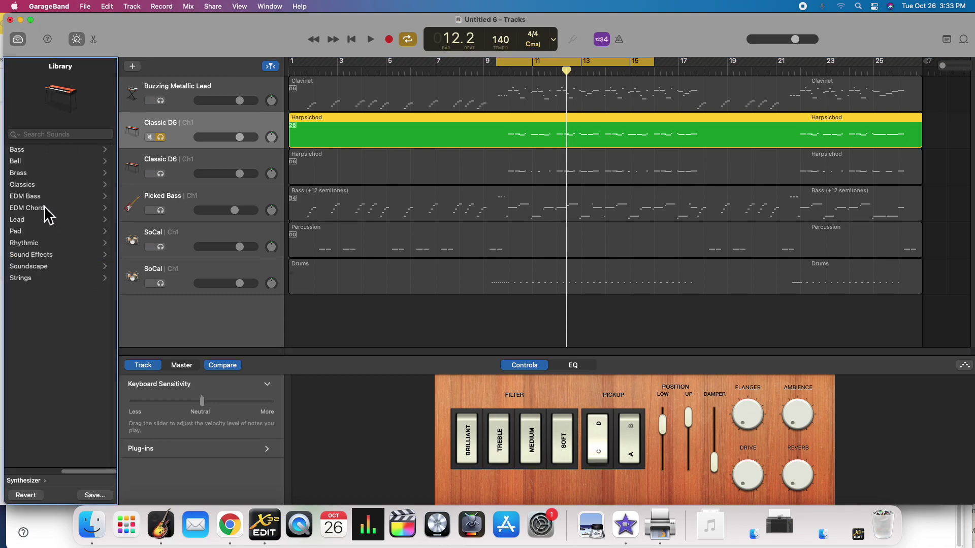
left_click(54, 223)
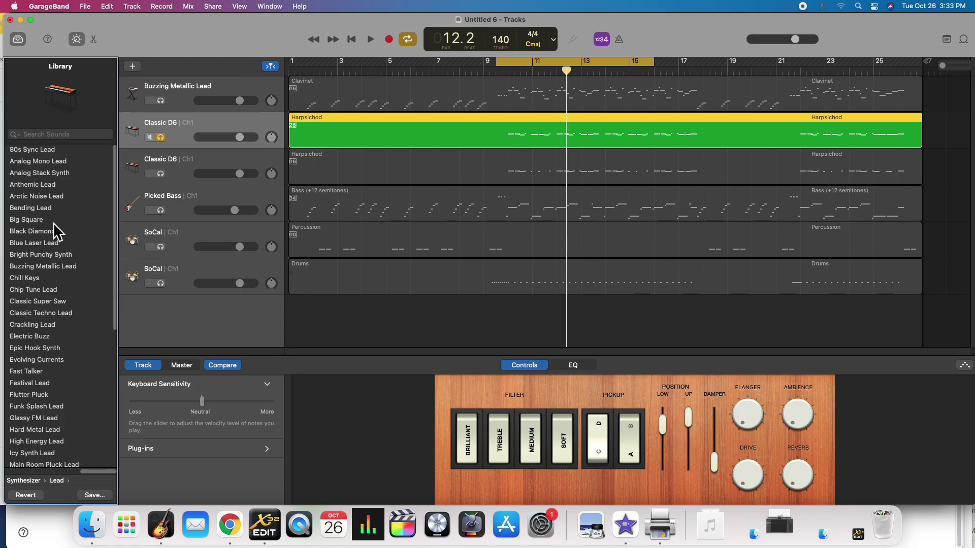
Audition Chip Tune Lead and Classic Super Saw, choose Classic Techno Lead, and solo Buzzing Metallic Lead
left_click(47, 289)
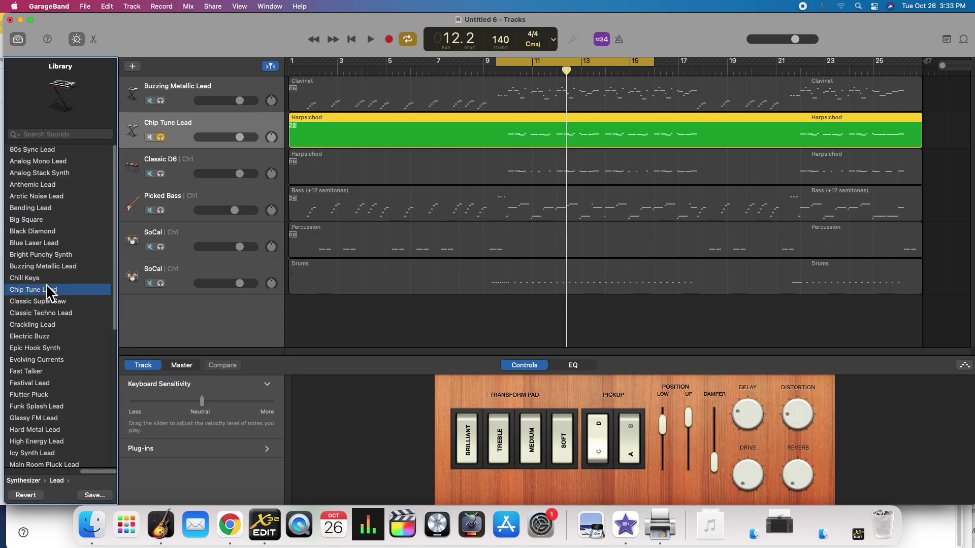
key("space")
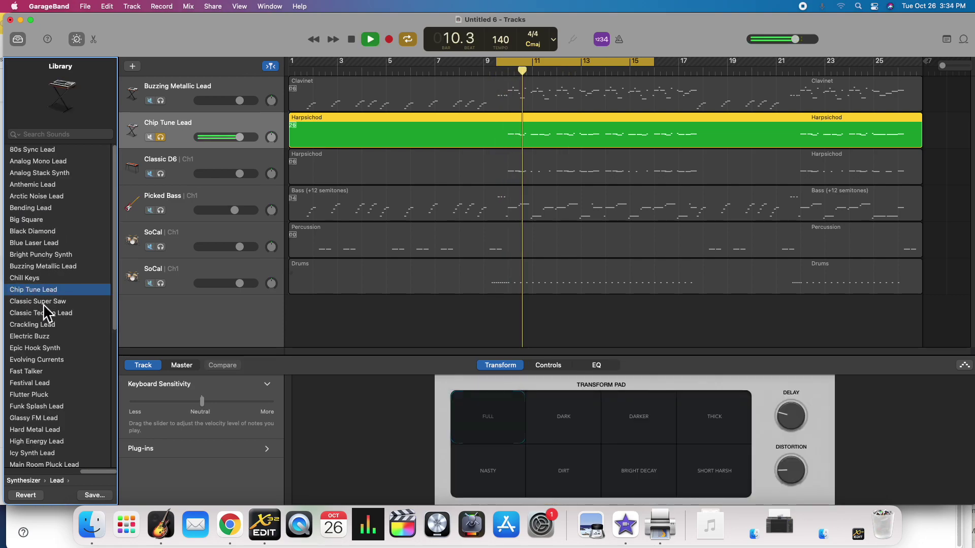
left_click(44, 302)
left_click(59, 318)
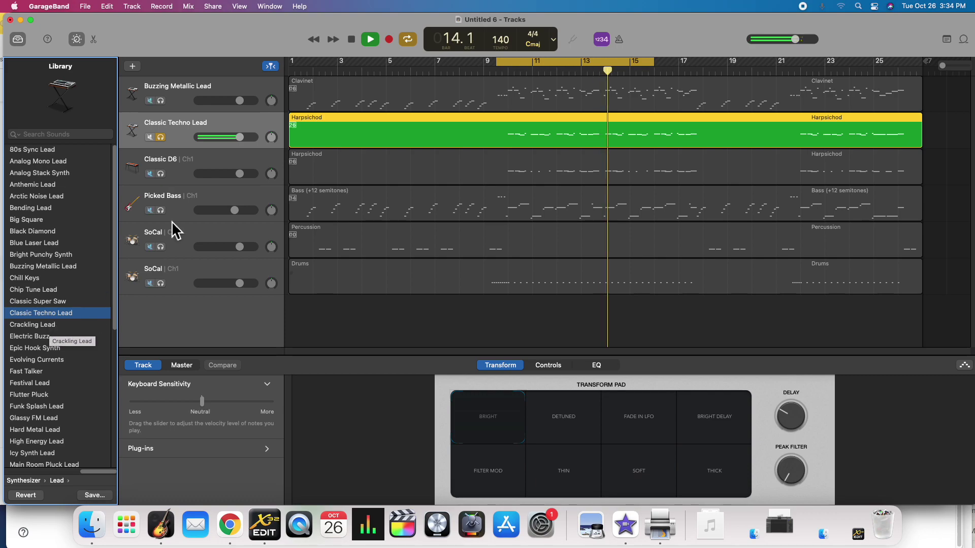
left_click(162, 101)
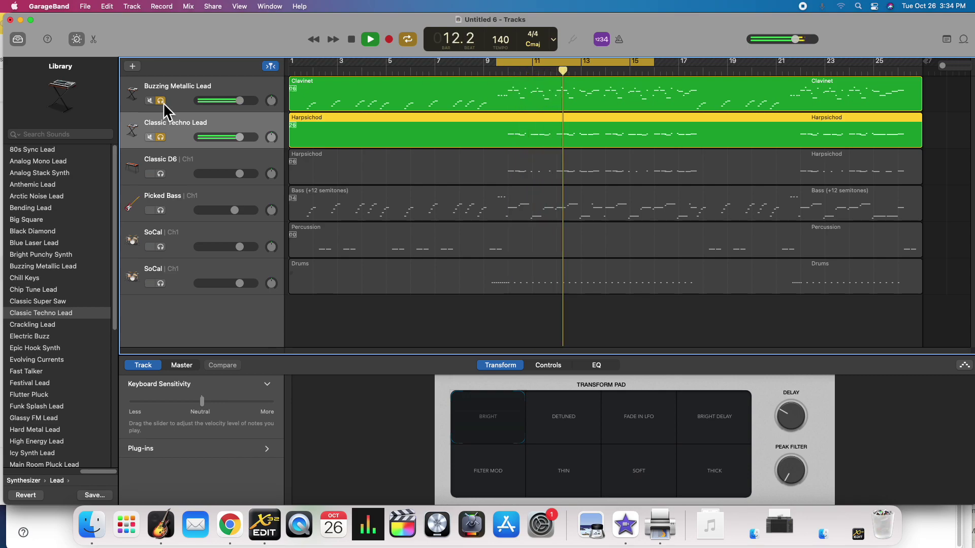
Stop playback and unsolo the Classic Techno Lead and Buzzing Metallic Lead tracks
key("space")
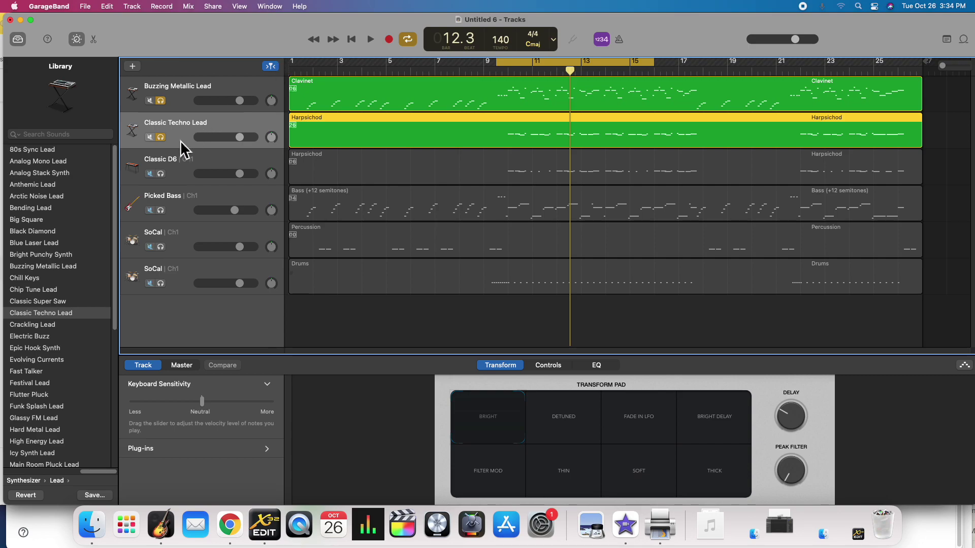
left_click(161, 138)
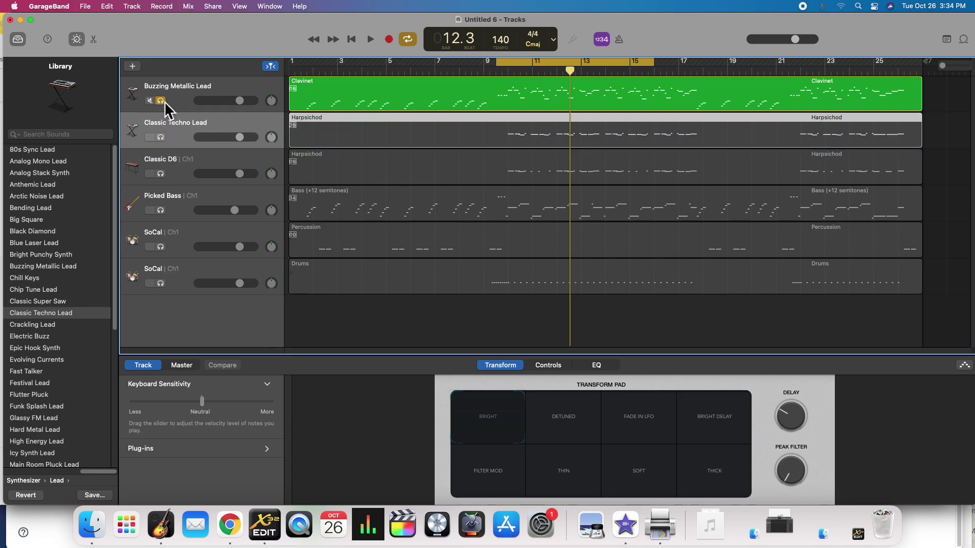
left_click(164, 101)
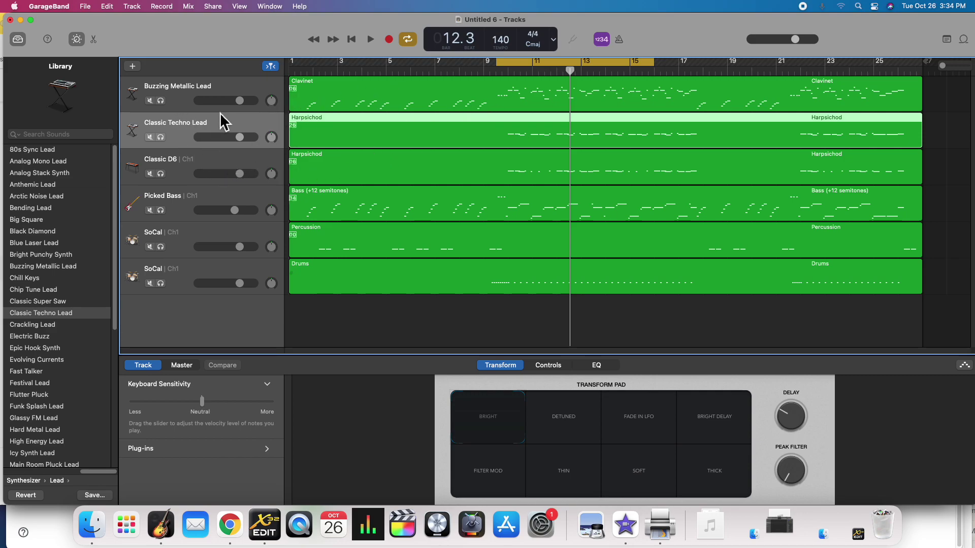
Playing from bar 9, lower Classic Techno Lead's volume and Classic D6's to about -10.6 dB
left_click(494, 67)
key("space")
mouse_move(226, 138)
left_click_drag(240, 137, 222, 137)
left_click_drag(242, 178, 221, 179)
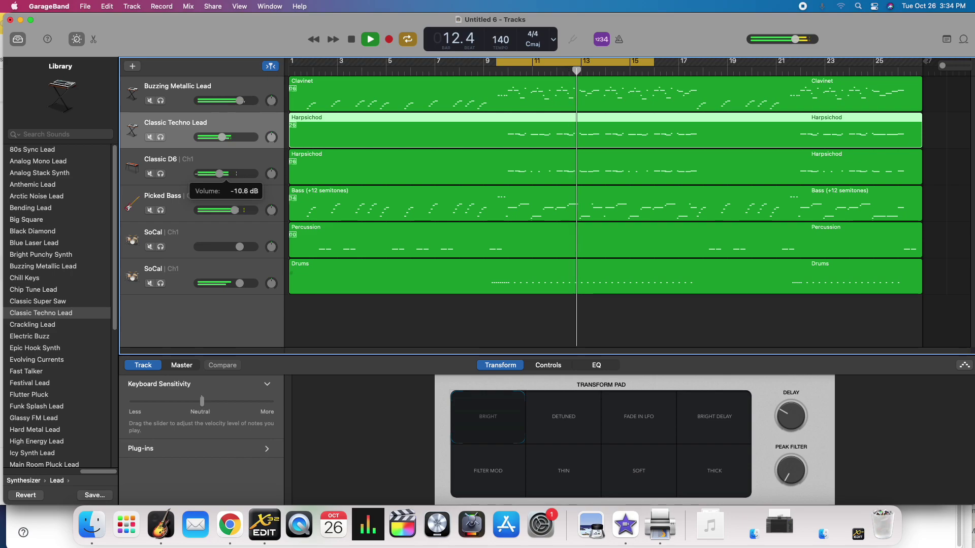
key("space")
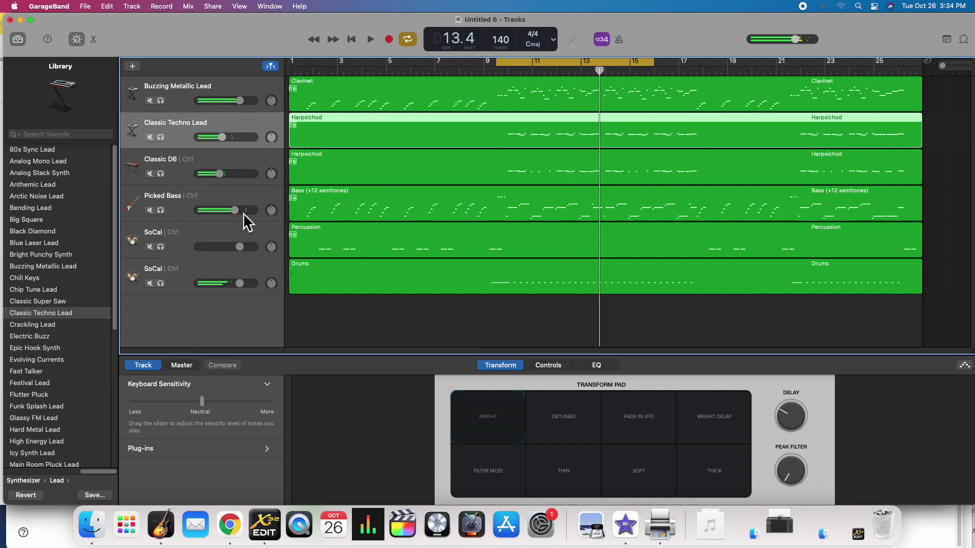